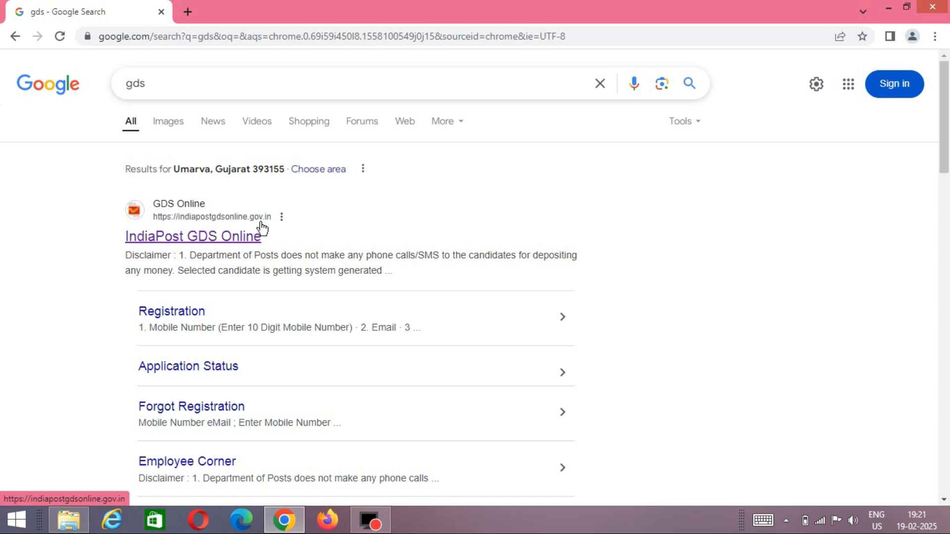
- Open the IndiaPost GDS Online site from the search results and go to its Stage 1 Registration form
click(210, 242)
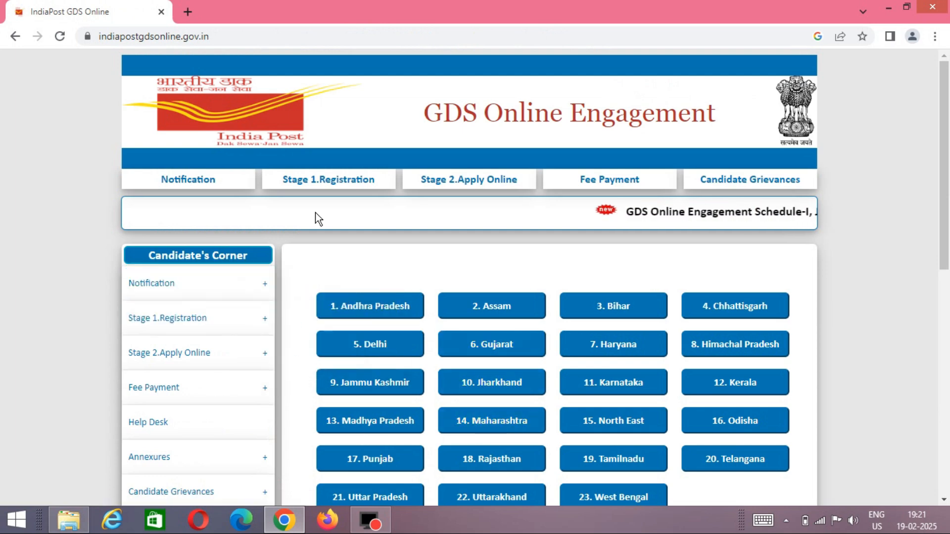
mouse_move(212, 179)
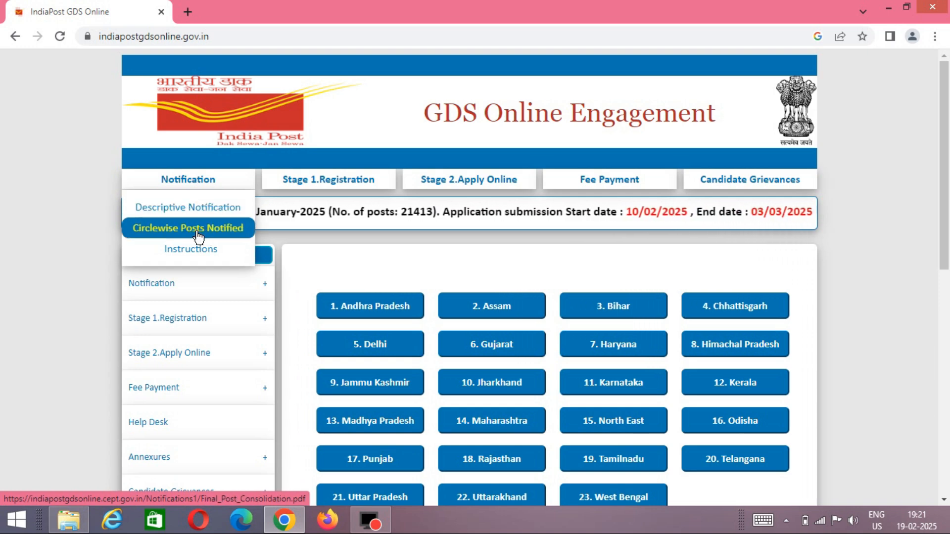
mouse_move(332, 180)
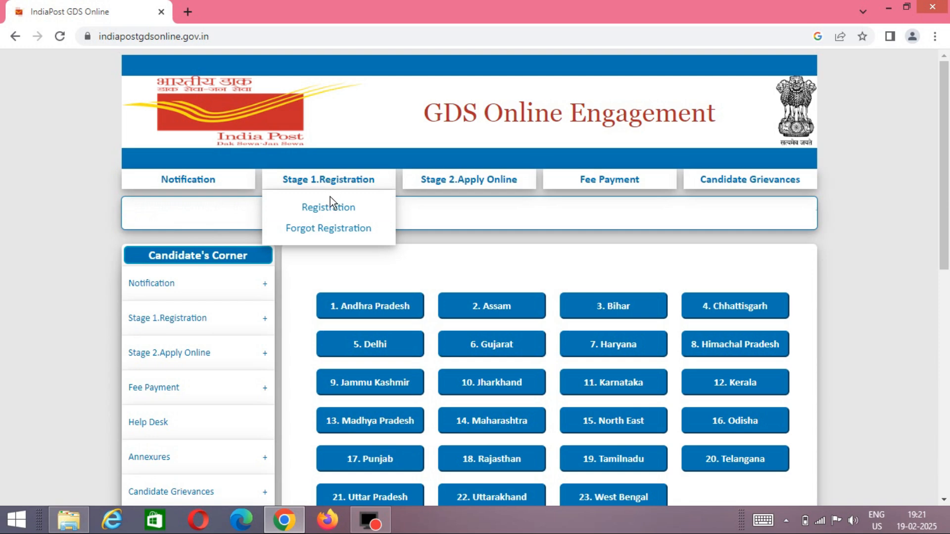
click(333, 215)
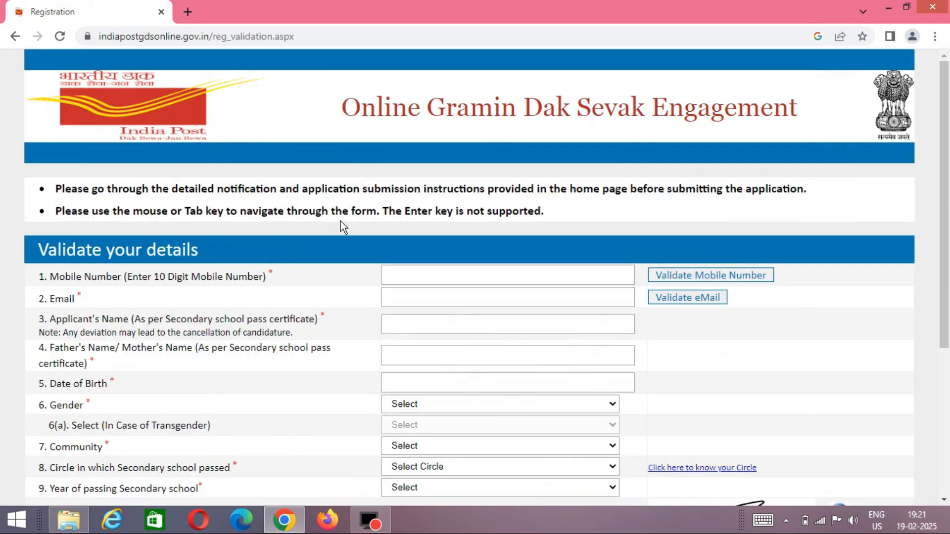
- Examine the mobile number, email, applicant's name, father's/mother's name and date of birth fields of the validation form
scroll(340, 222, down, 3)
scroll(340, 221, up, 2)
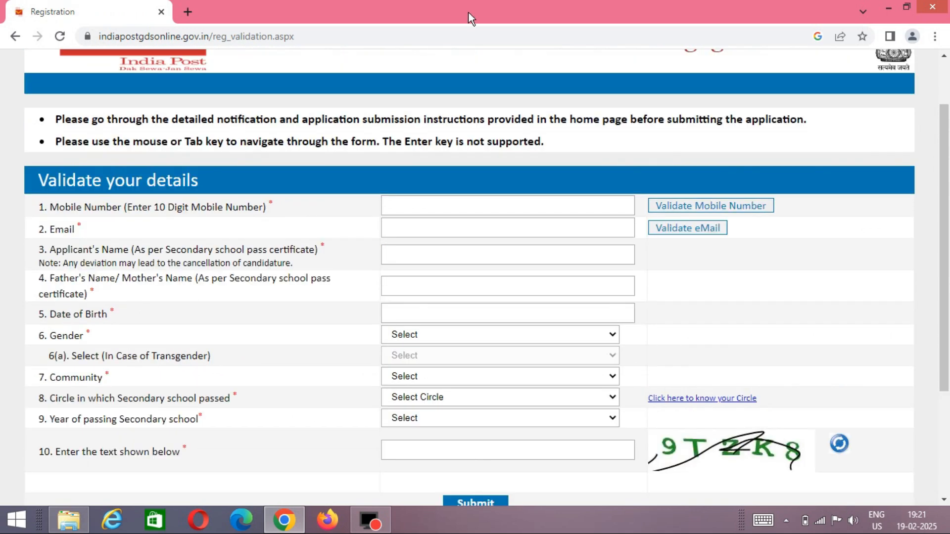
scroll(218, 285, up, 2)
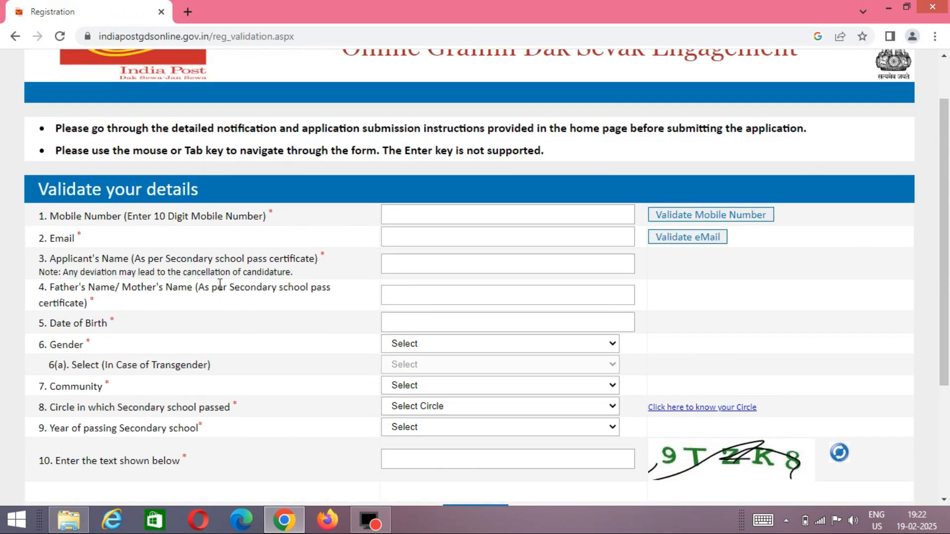
scroll(217, 284, down, 3)
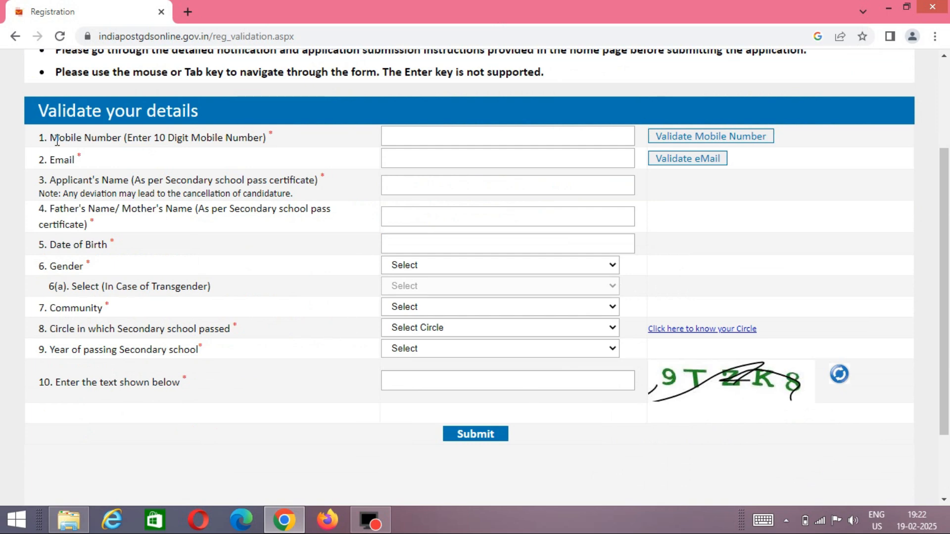
drag(59, 139, 115, 141)
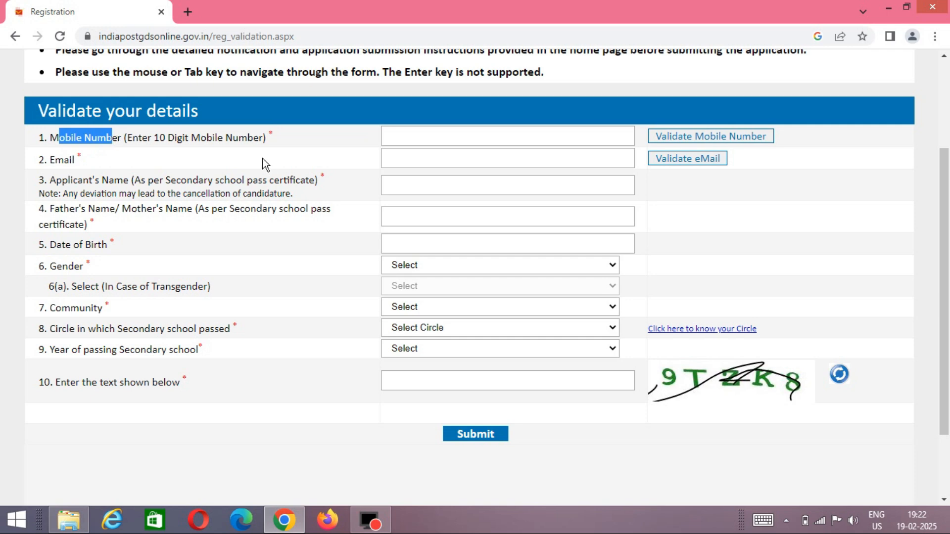
click(475, 137)
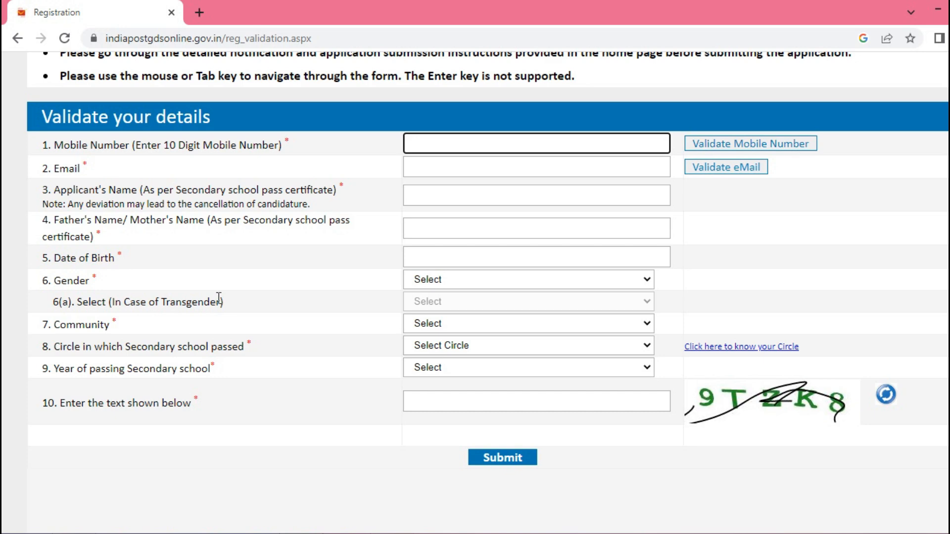
drag(52, 167, 82, 170)
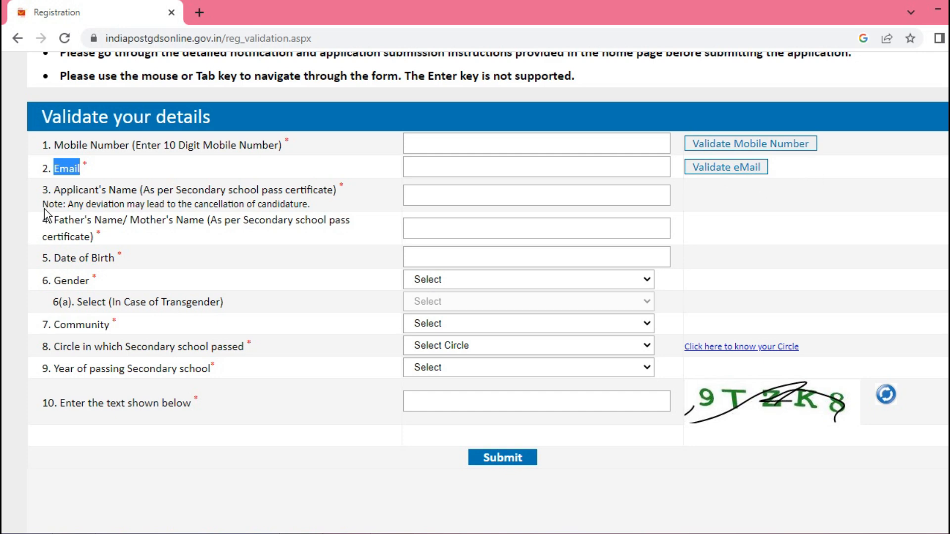
drag(56, 193, 141, 194)
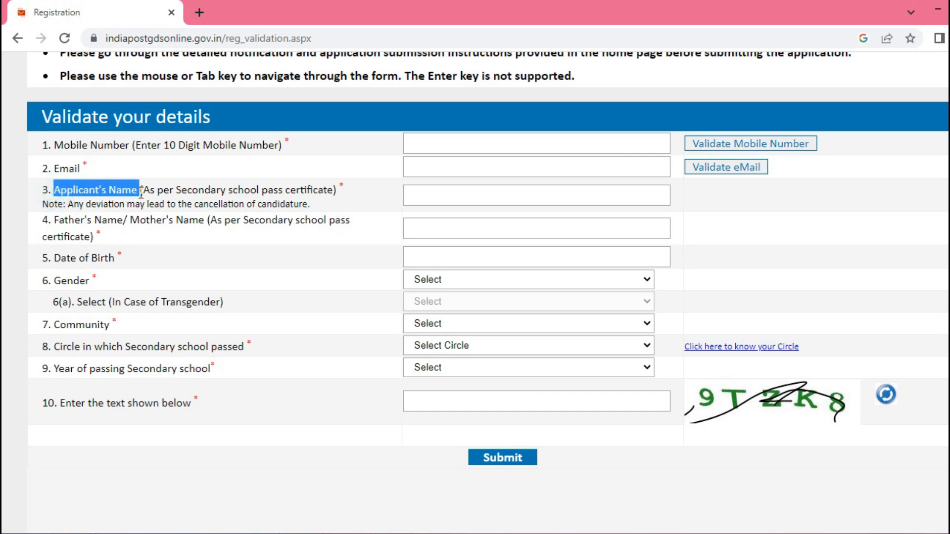
click(451, 198)
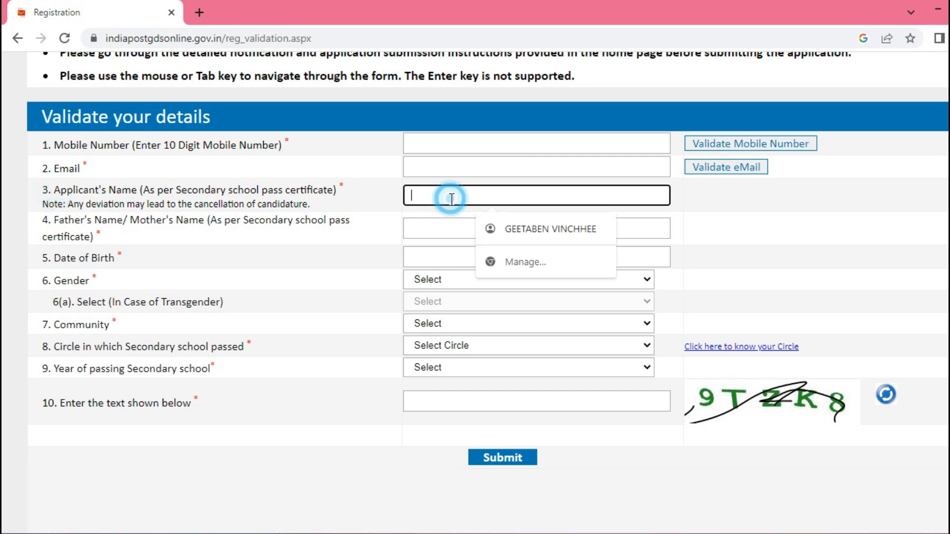
click(364, 238)
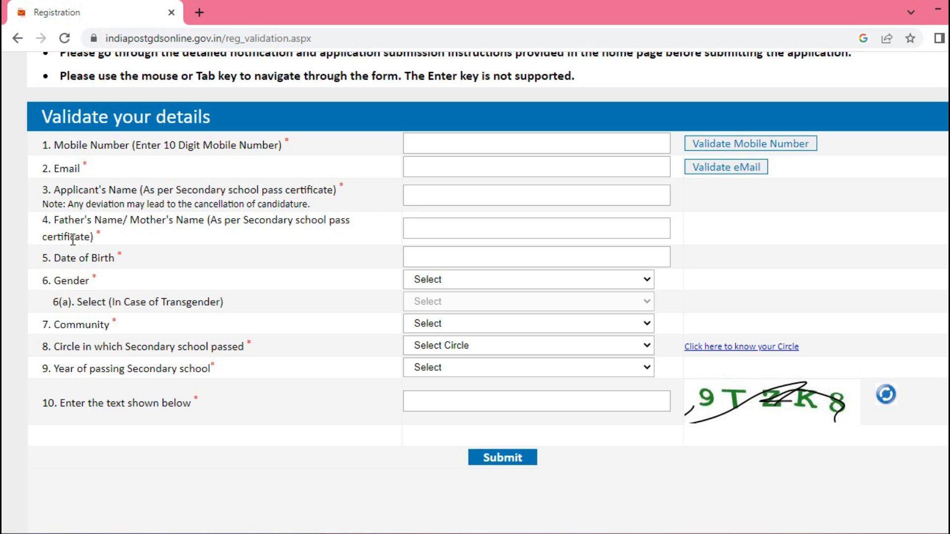
drag(64, 224, 171, 236)
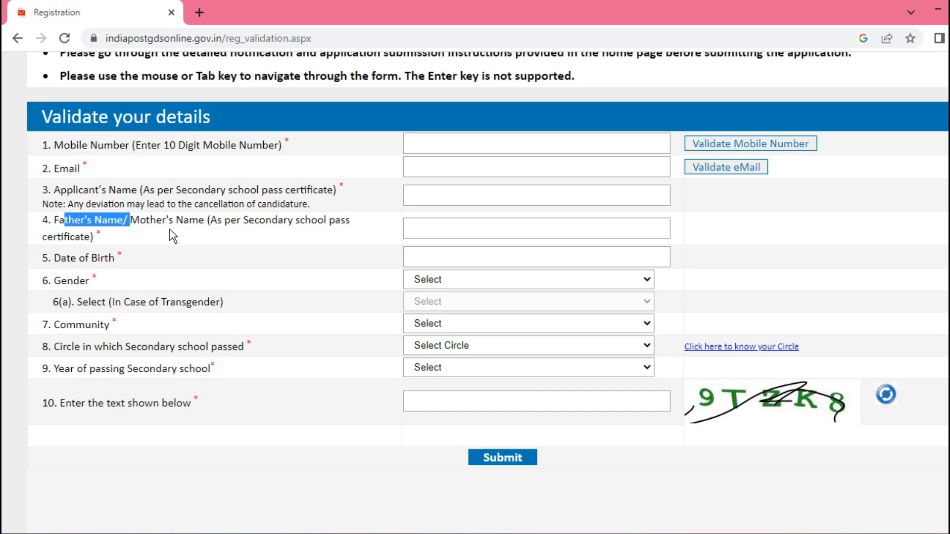
drag(254, 221, 106, 246)
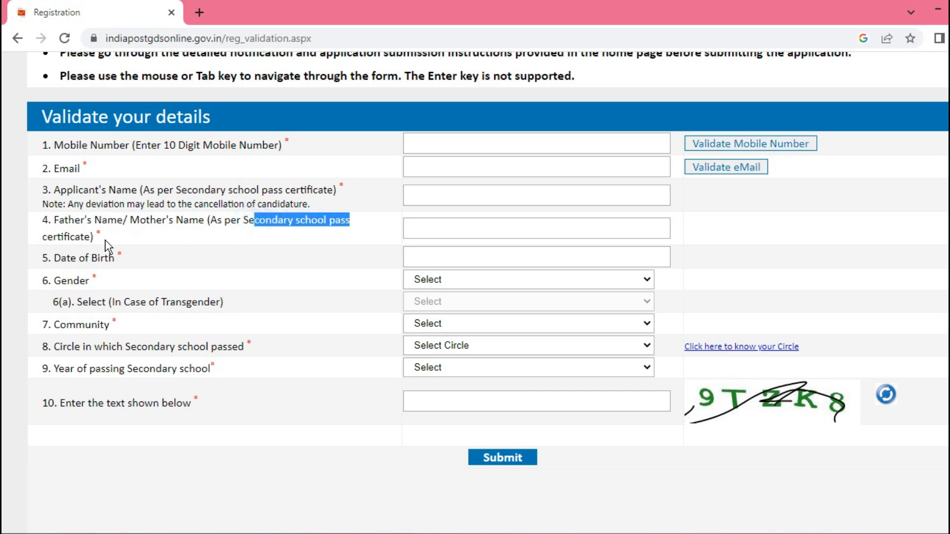
drag(43, 236, 91, 242)
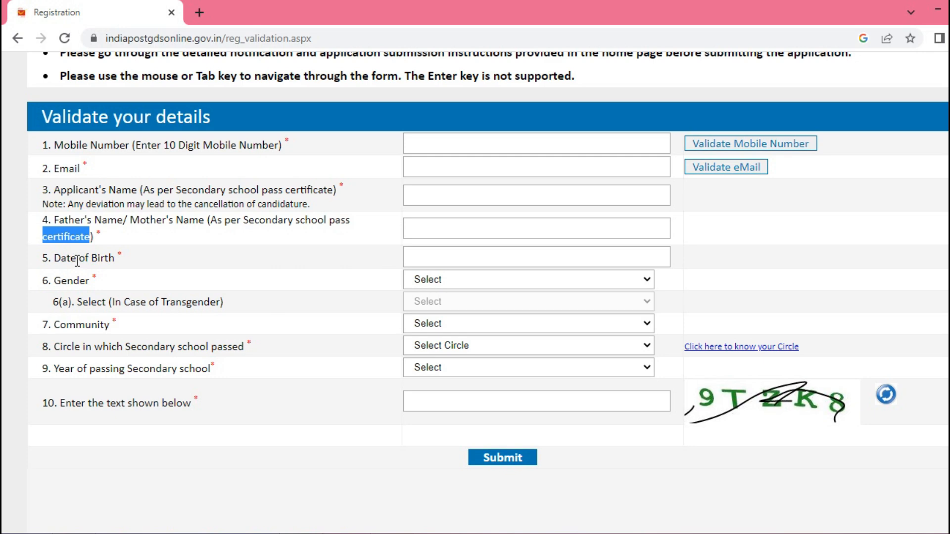
drag(55, 258, 122, 257)
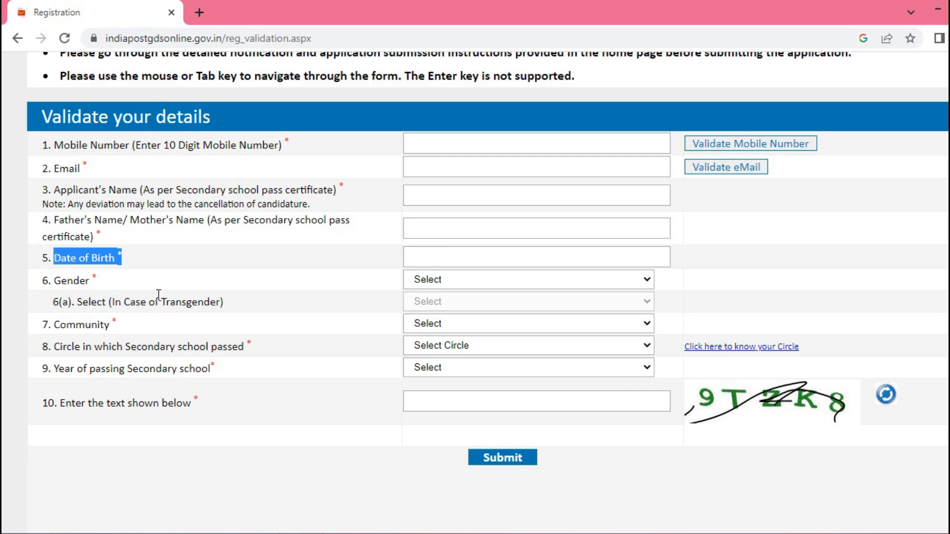
- Review the choices offered for gender, community, secondary school circle and year of passing
drag(60, 286, 136, 289)
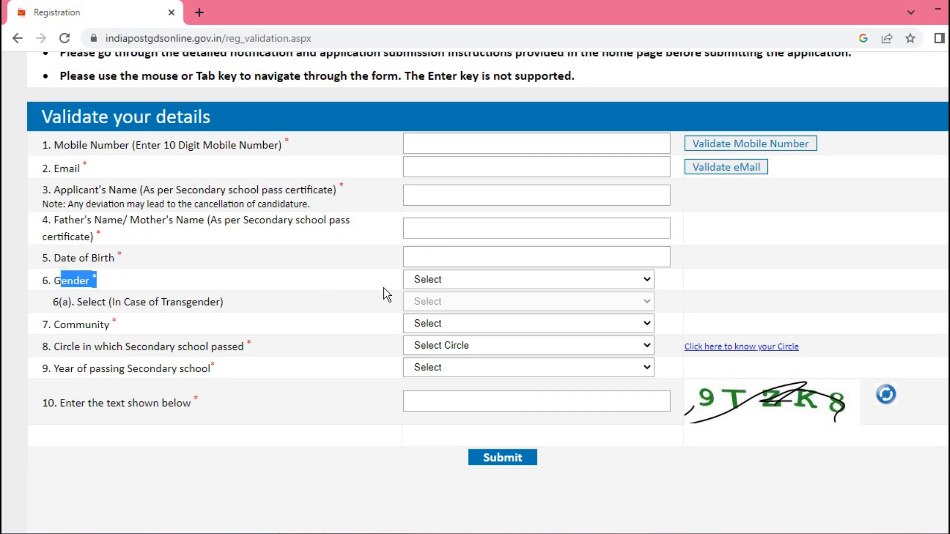
click(443, 280)
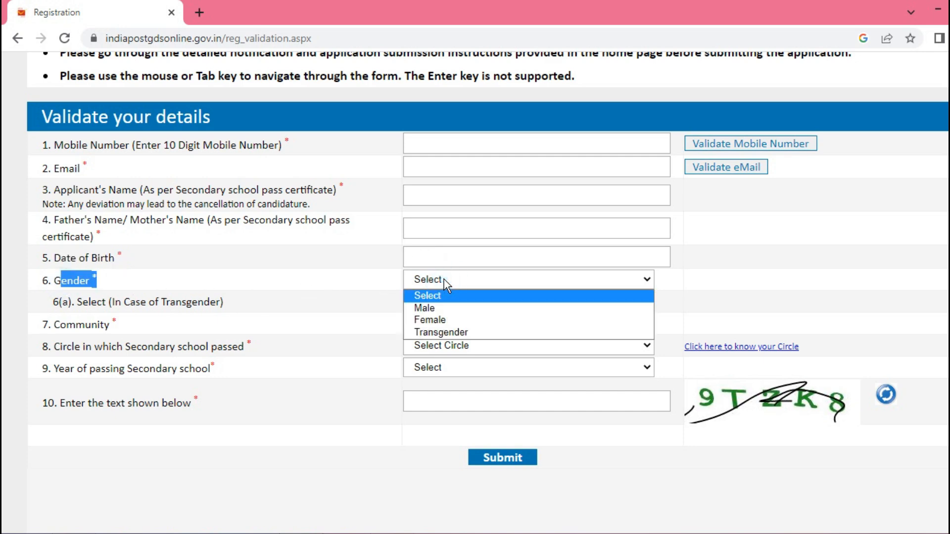
click(148, 316)
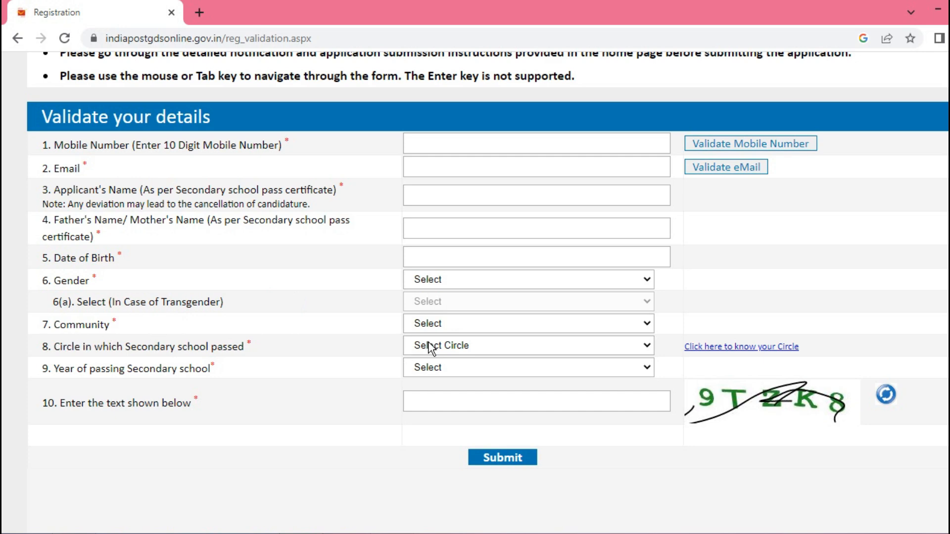
click(428, 324)
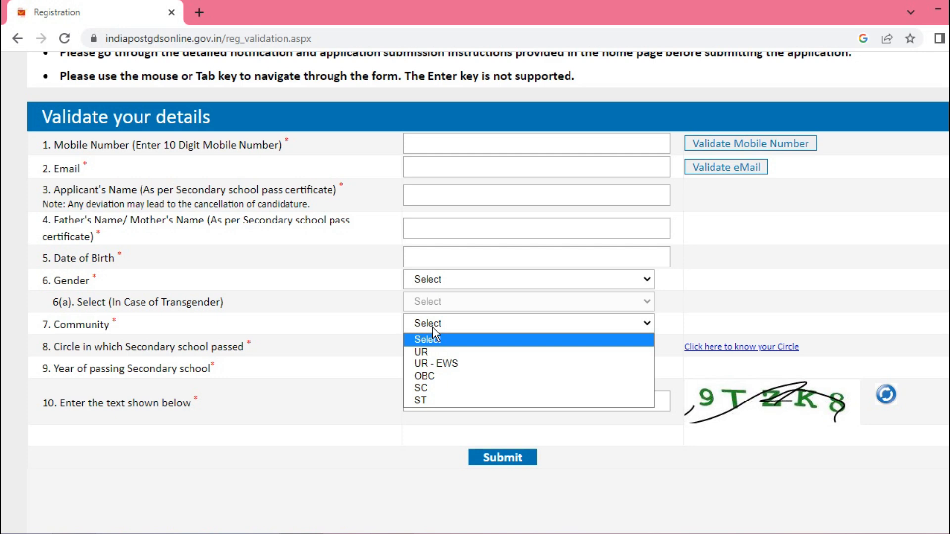
click(311, 403)
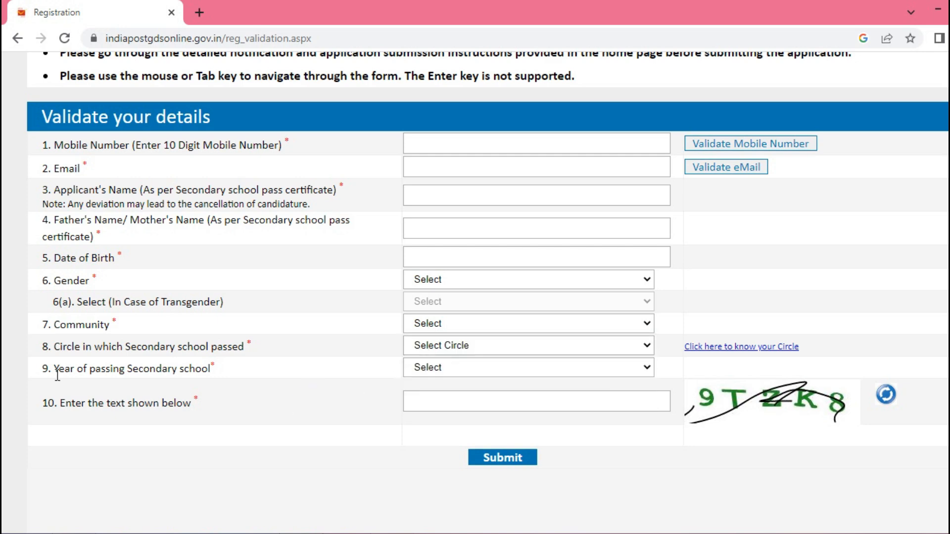
drag(58, 347, 250, 352)
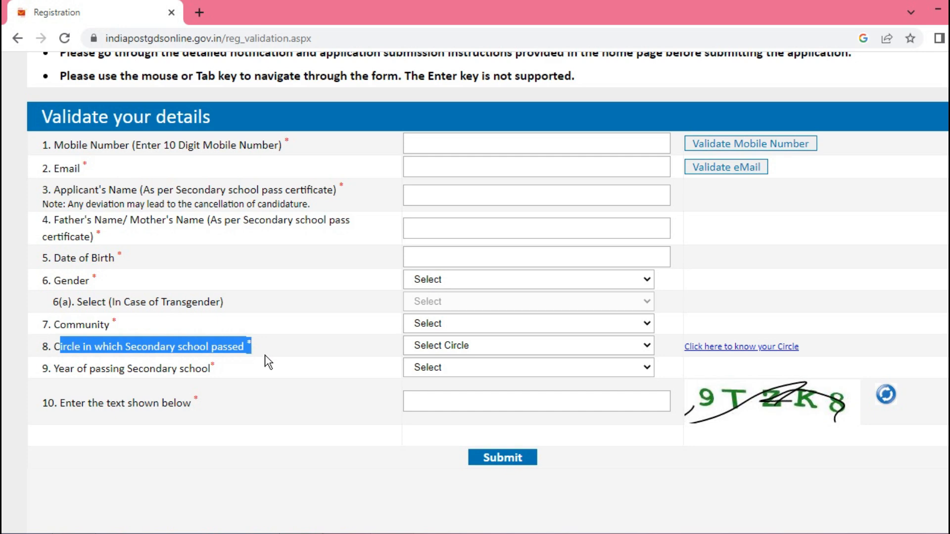
click(438, 347)
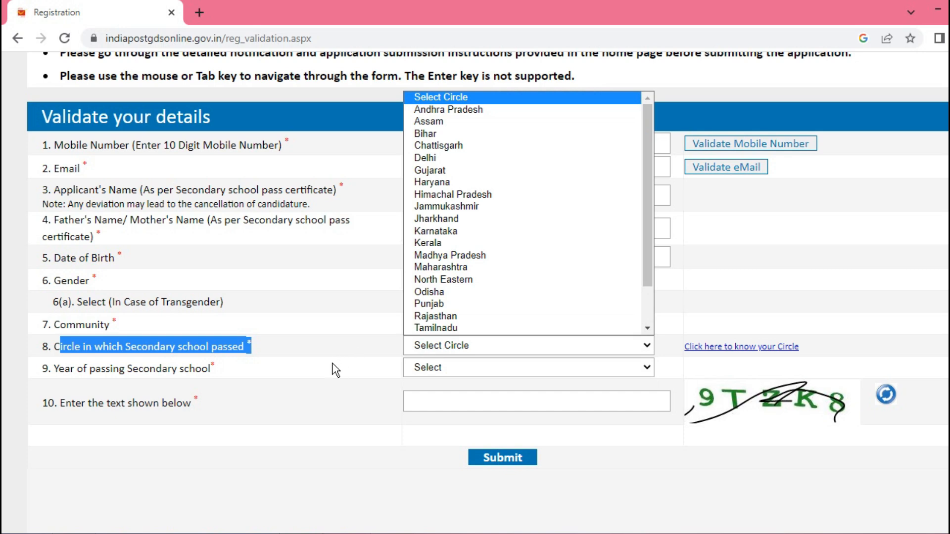
click(325, 377)
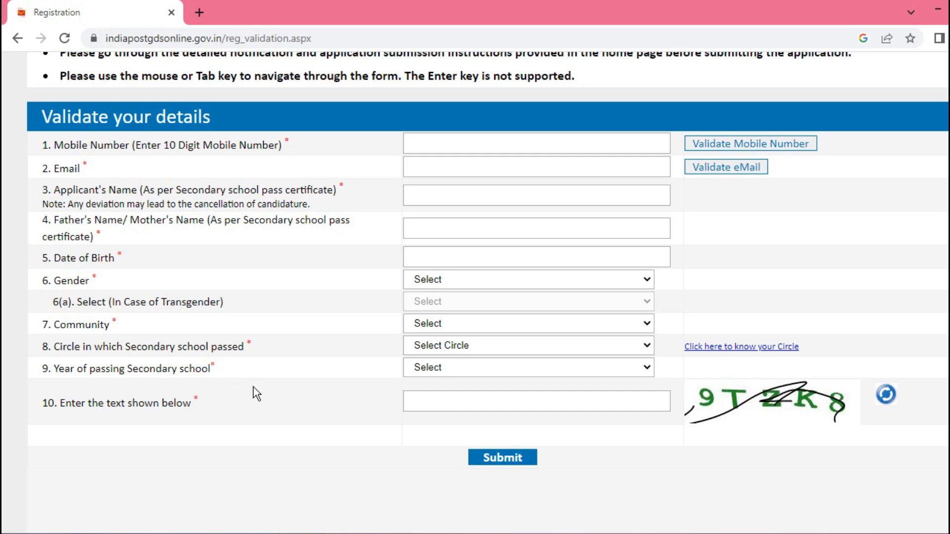
click(421, 369)
click(422, 368)
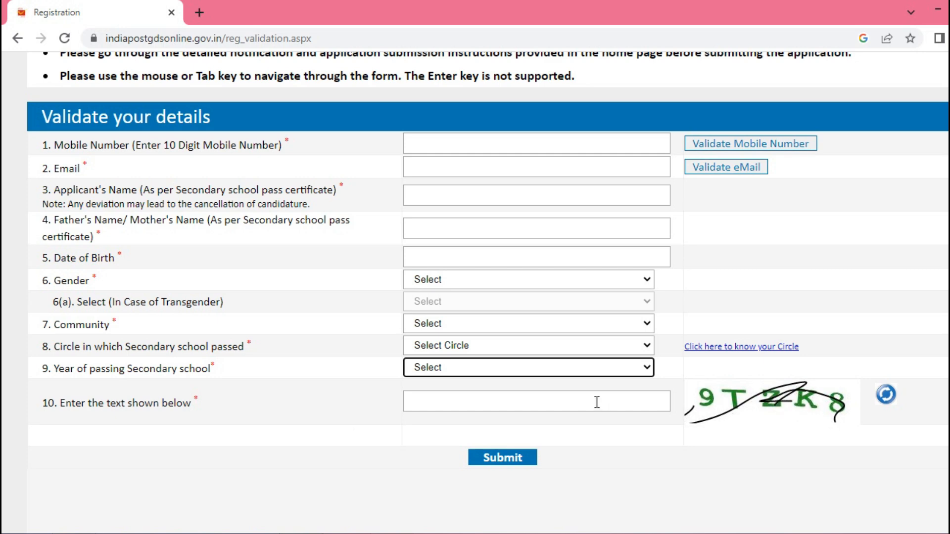
- Submit the validation details and acknowledge the message to continue to the second part of the registration
click(520, 466)
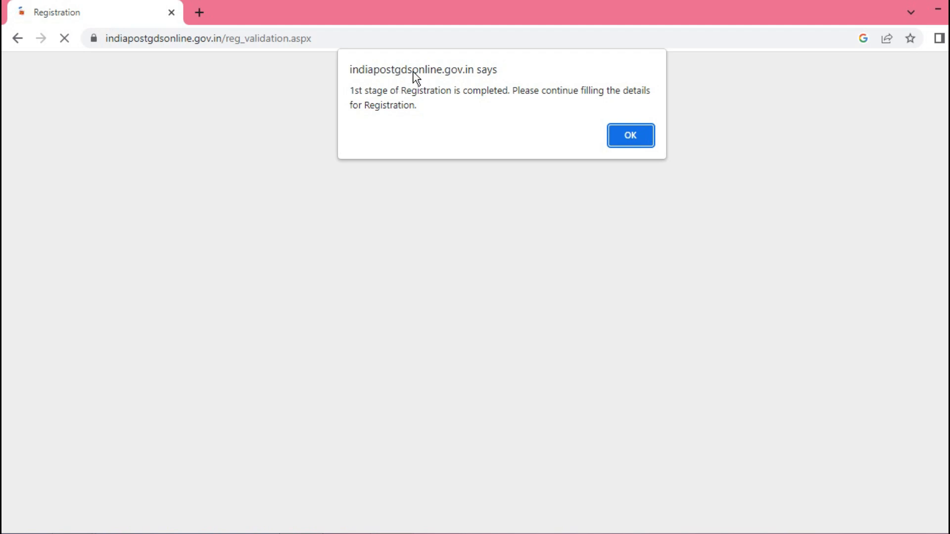
click(622, 137)
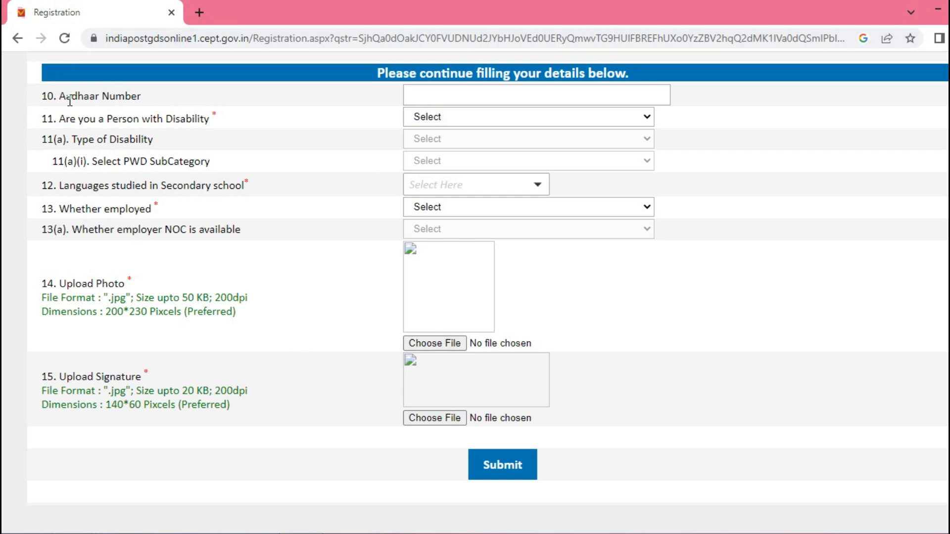
- Answer Yes to being a person with disability and check the Type of Disability and PWD SubCategory choices
drag(66, 97, 124, 99)
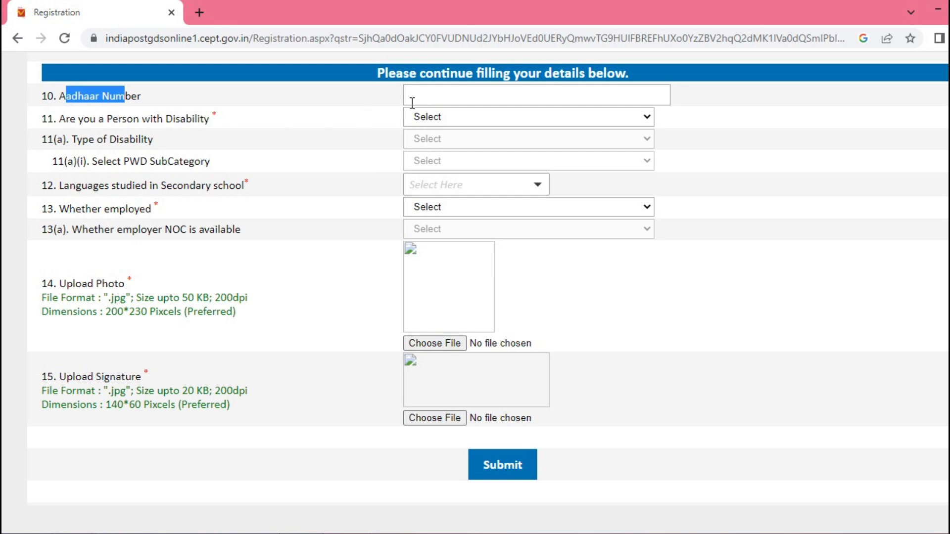
click(215, 148)
drag(61, 123, 206, 124)
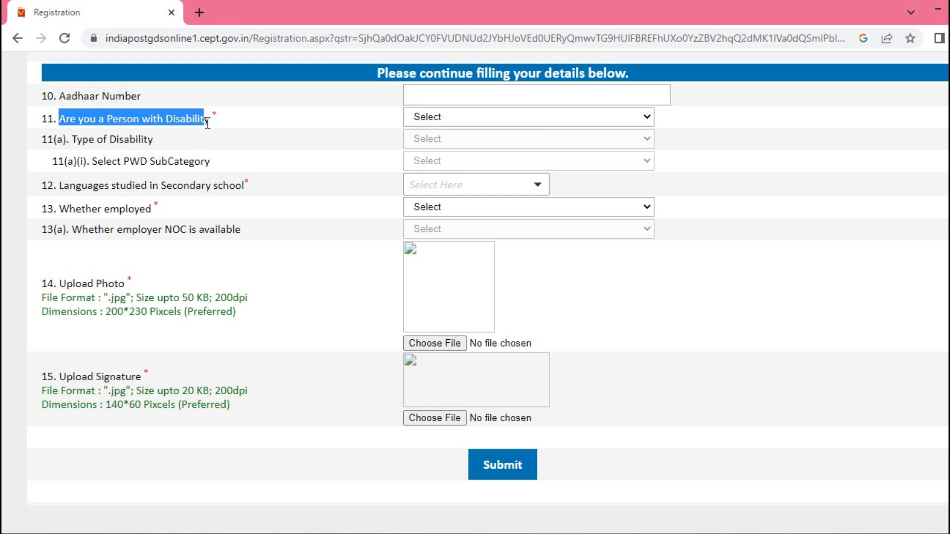
click(272, 127)
click(552, 121)
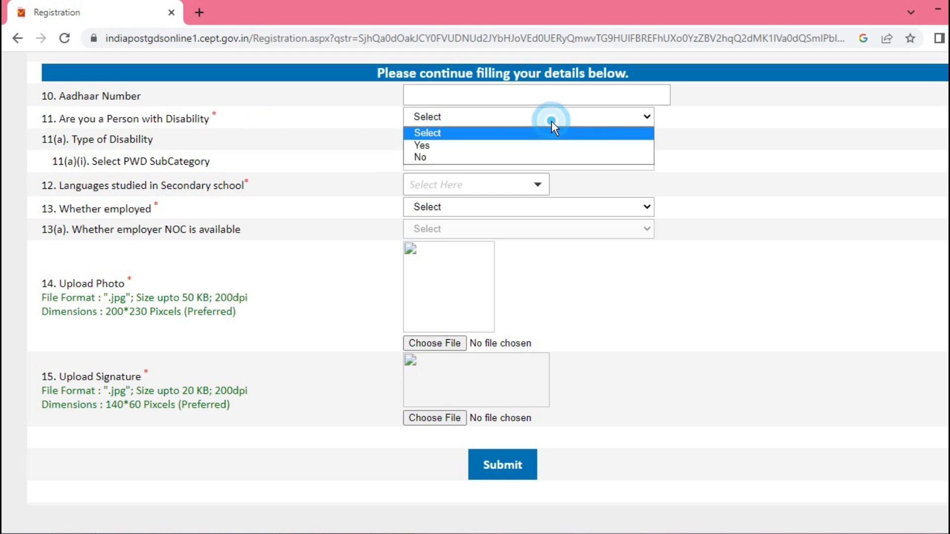
click(522, 148)
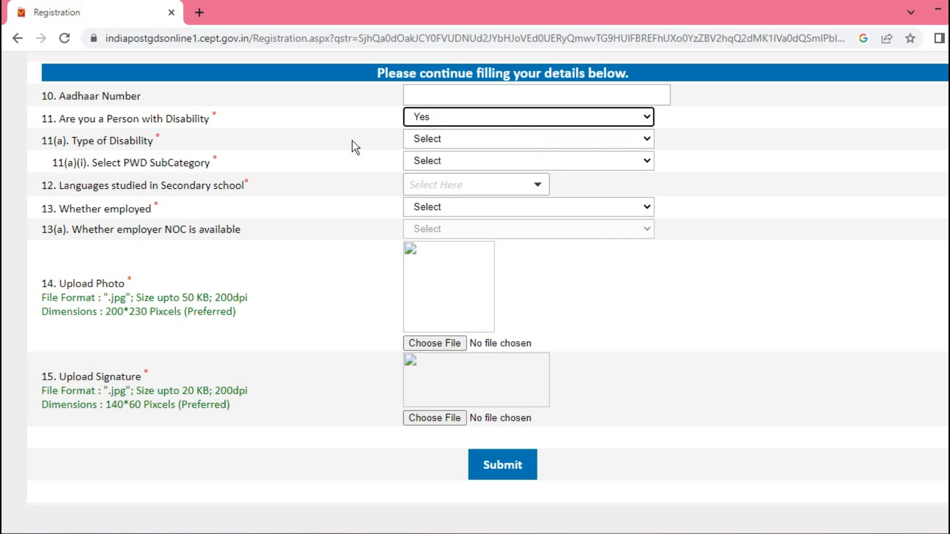
click(445, 140)
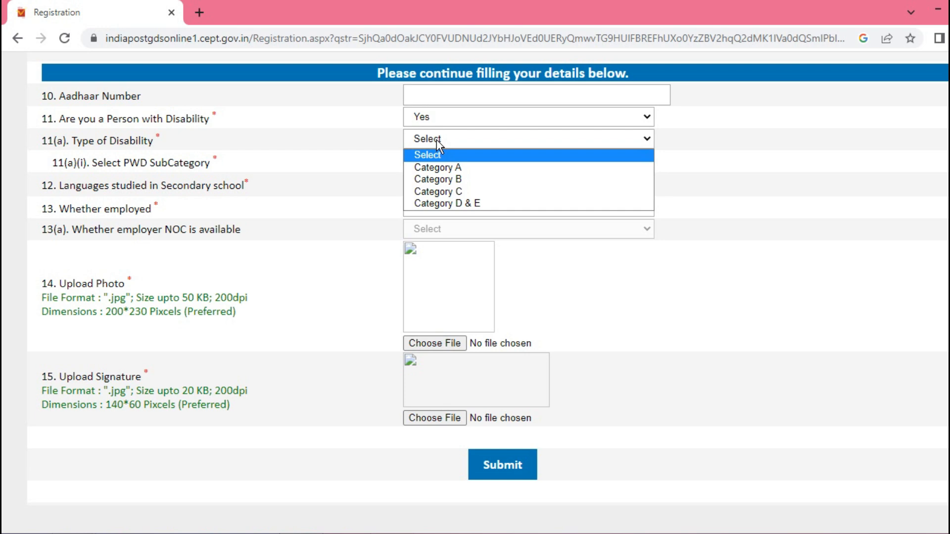
click(437, 139)
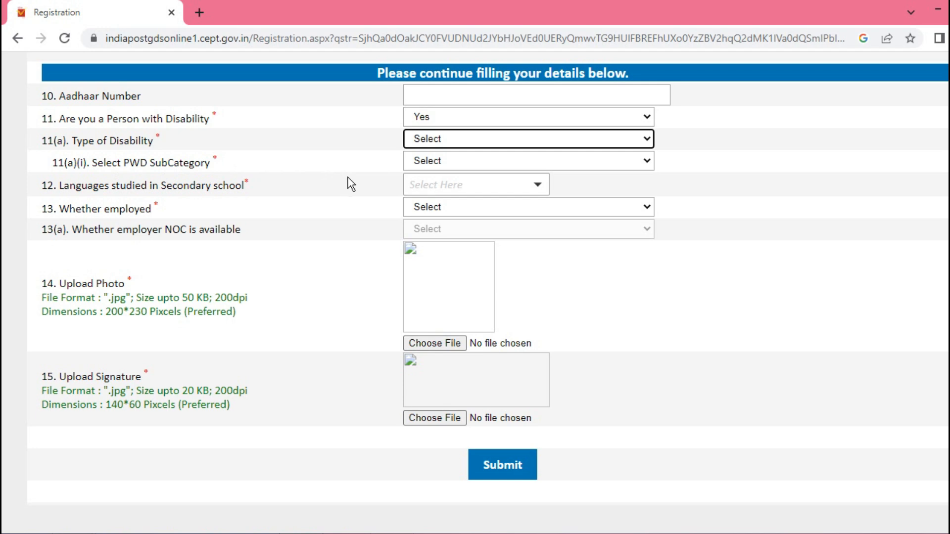
click(426, 164)
click(427, 165)
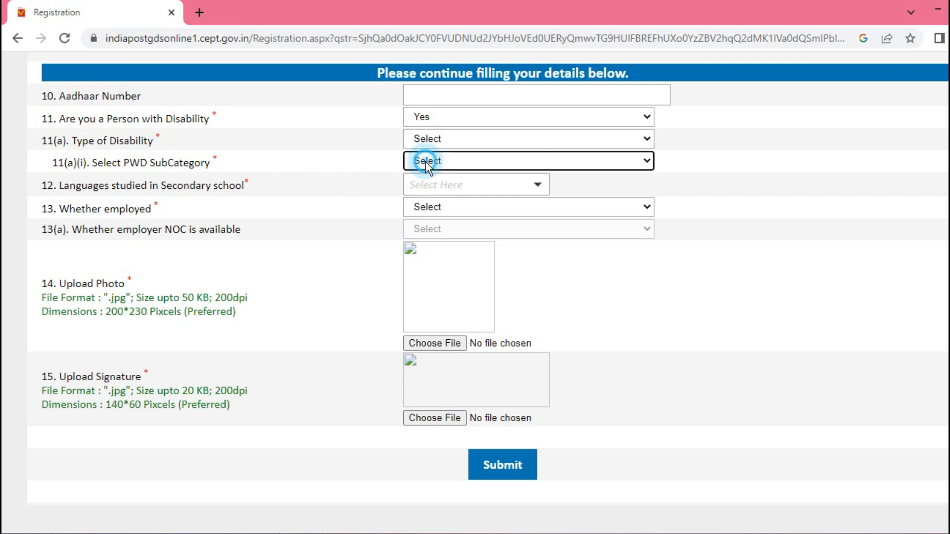
- Answer No to being a person with disability and choose Gujarati as the language studied in secondary school
click(424, 119)
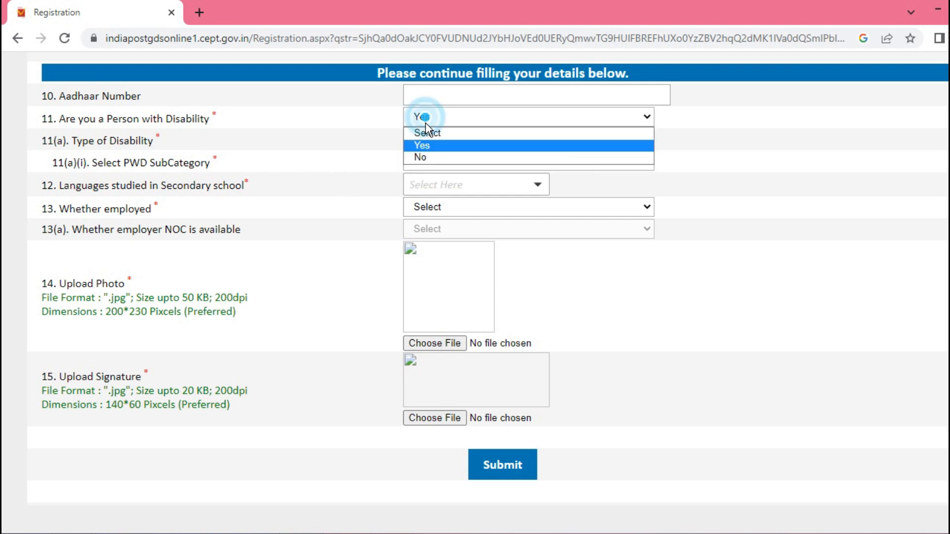
click(430, 158)
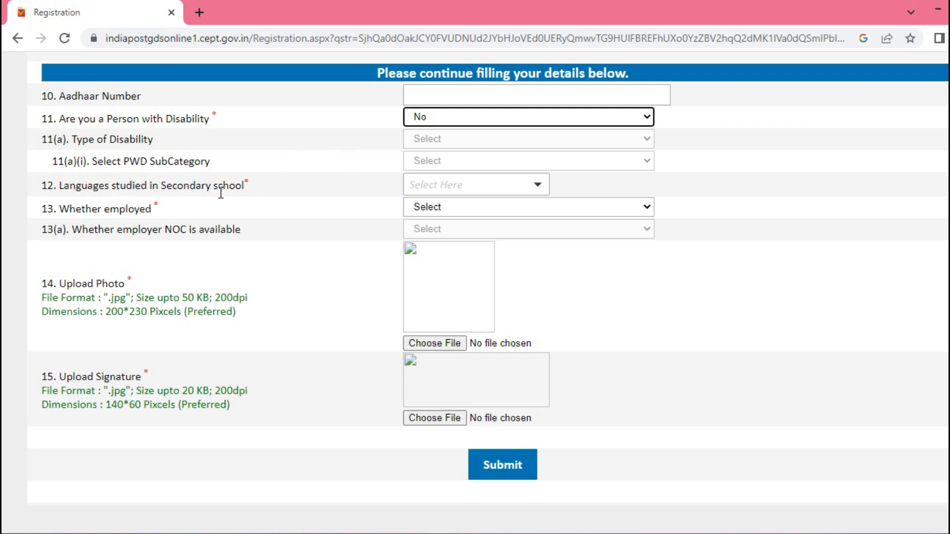
click(502, 189)
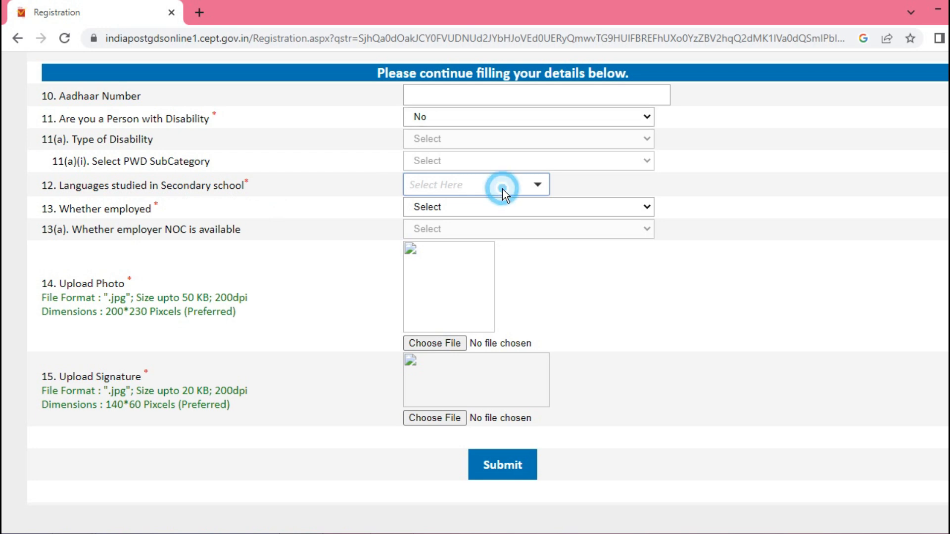
click(505, 189)
click(507, 191)
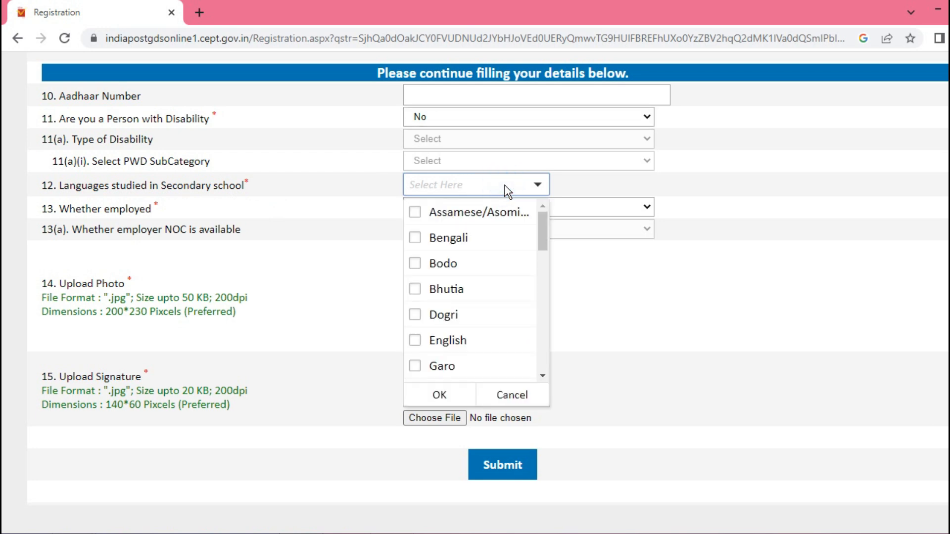
scroll(475, 292, down, 3)
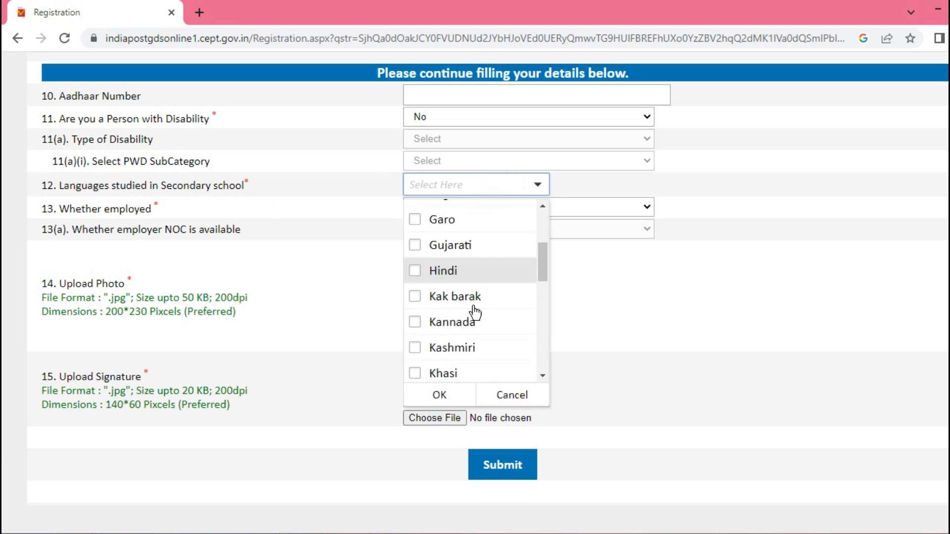
click(415, 246)
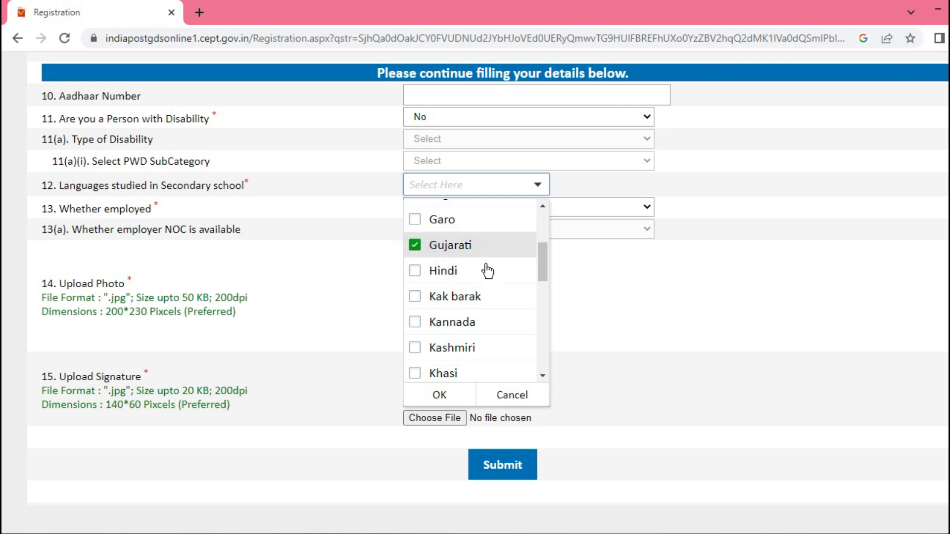
click(446, 396)
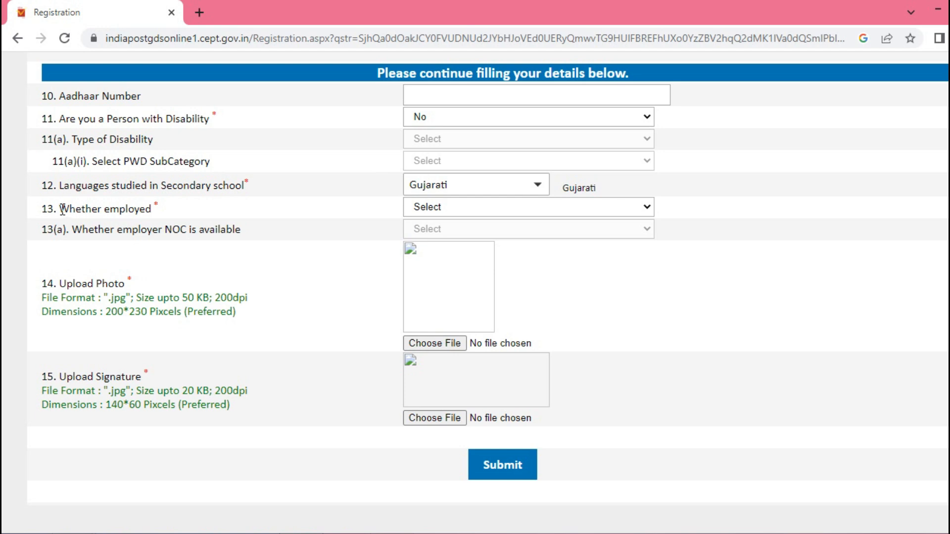
- Answer Yes to being employed and try the Yes and No answers for employer NOC availability
click(487, 208)
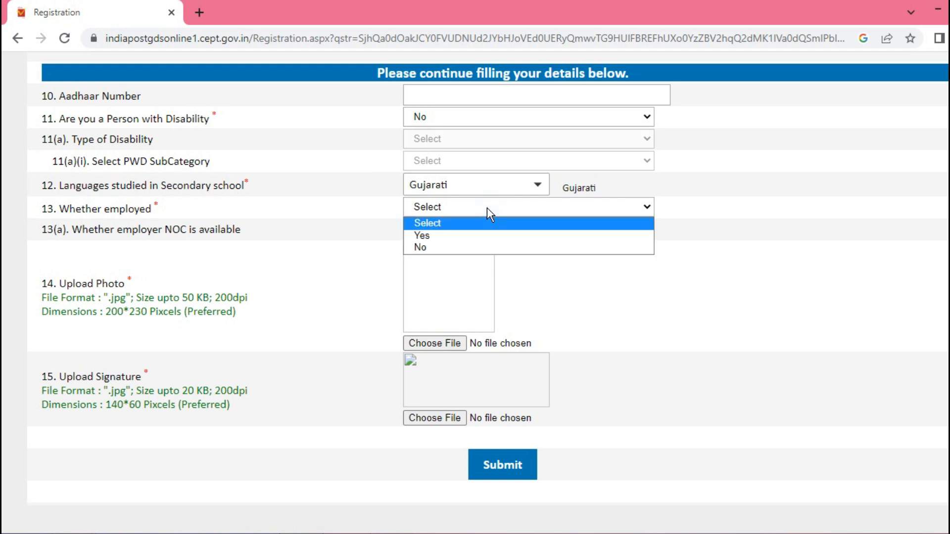
click(477, 236)
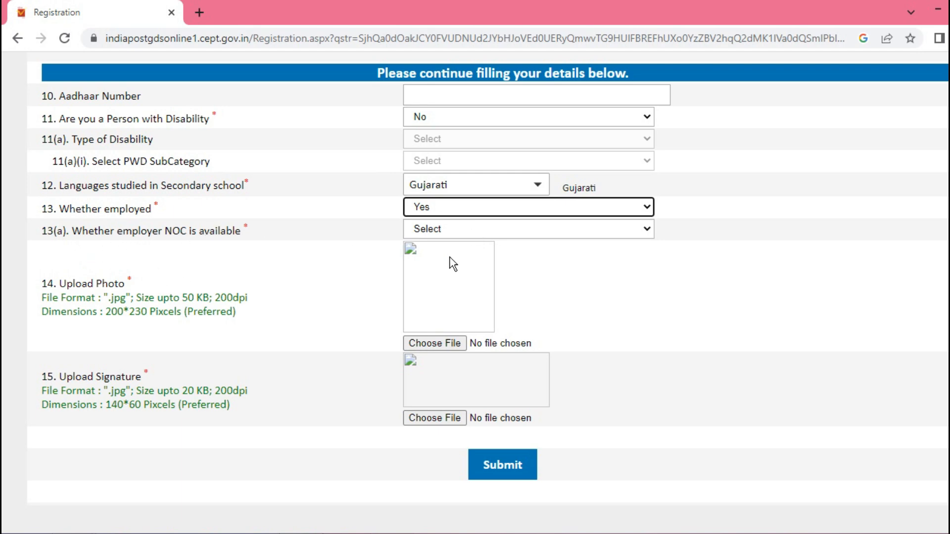
click(476, 229)
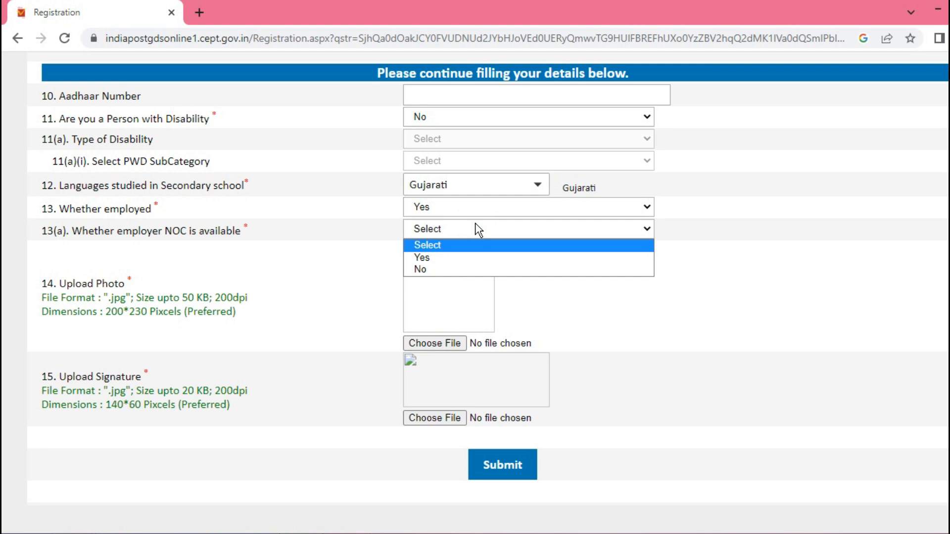
click(472, 256)
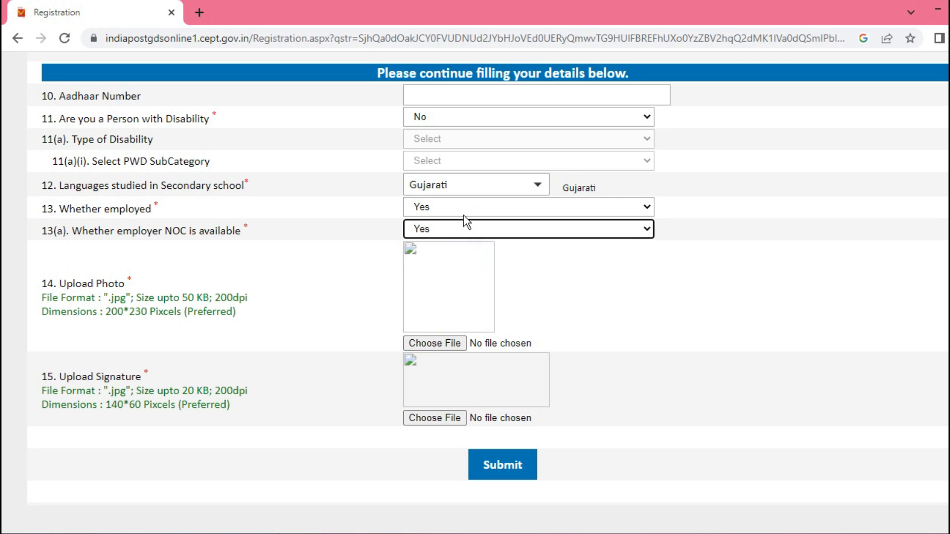
click(463, 224)
click(460, 268)
- Change the answer for whether the applicant is employed to No
click(439, 206)
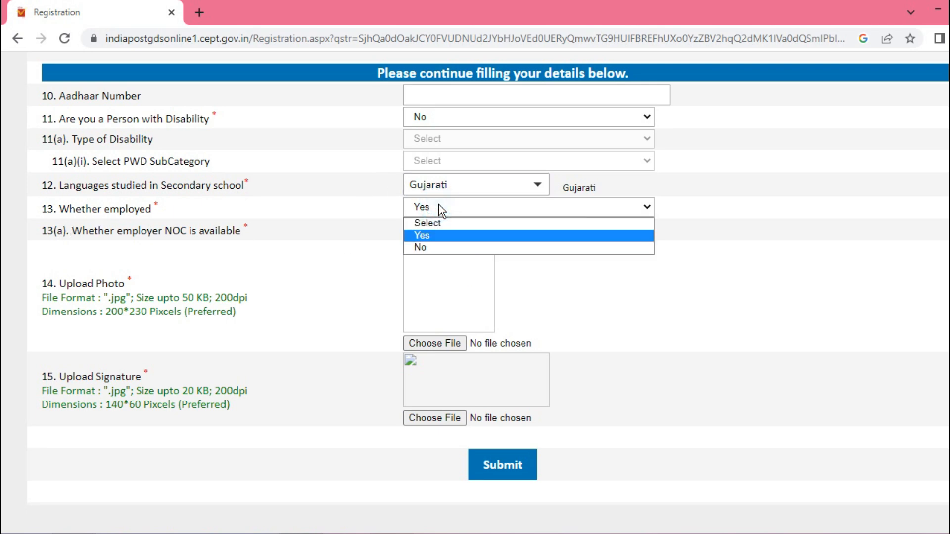
click(438, 246)
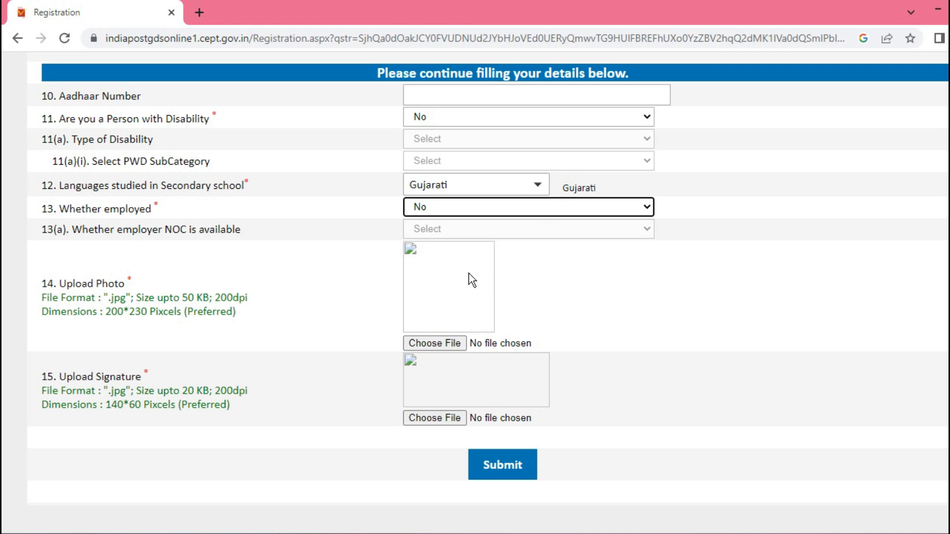
- Check the file selection for the photo upload and submit the remaining applicant details
click(433, 343)
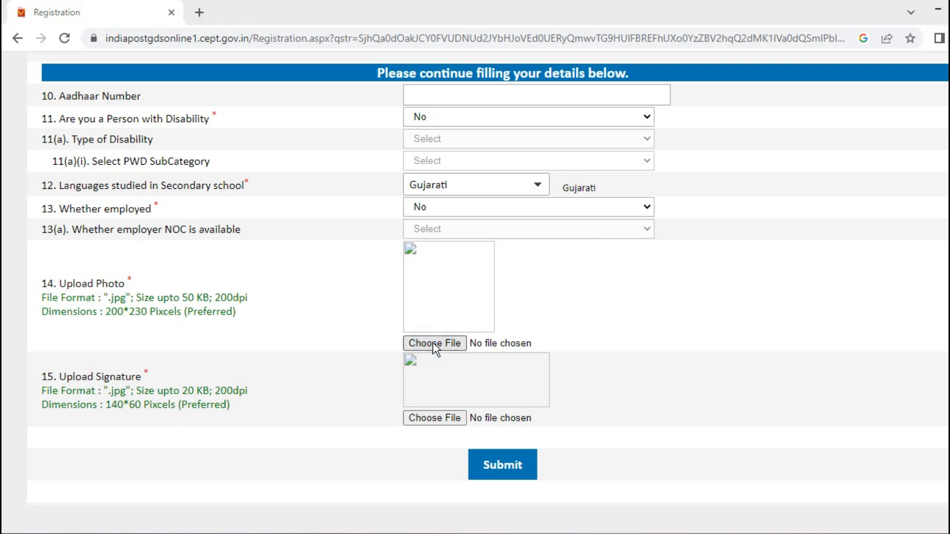
click(836, 139)
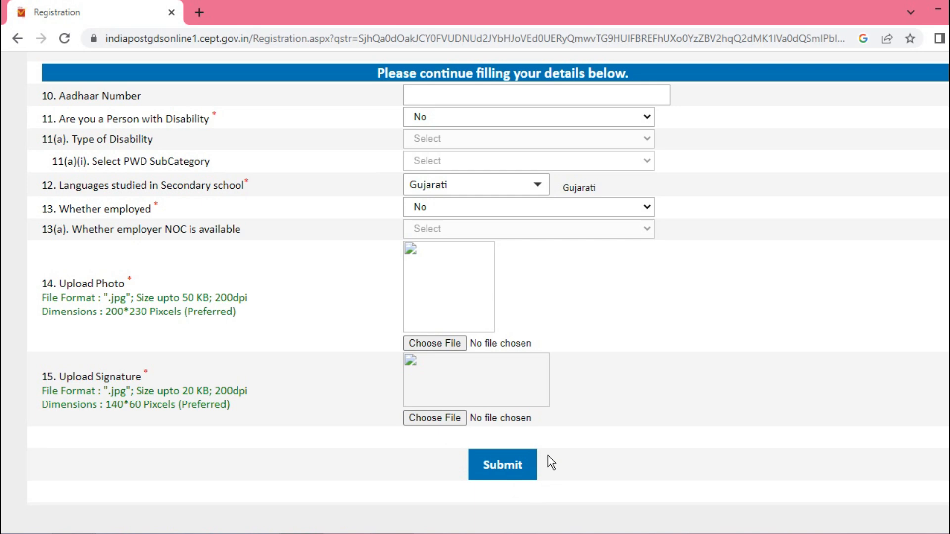
click(531, 463)
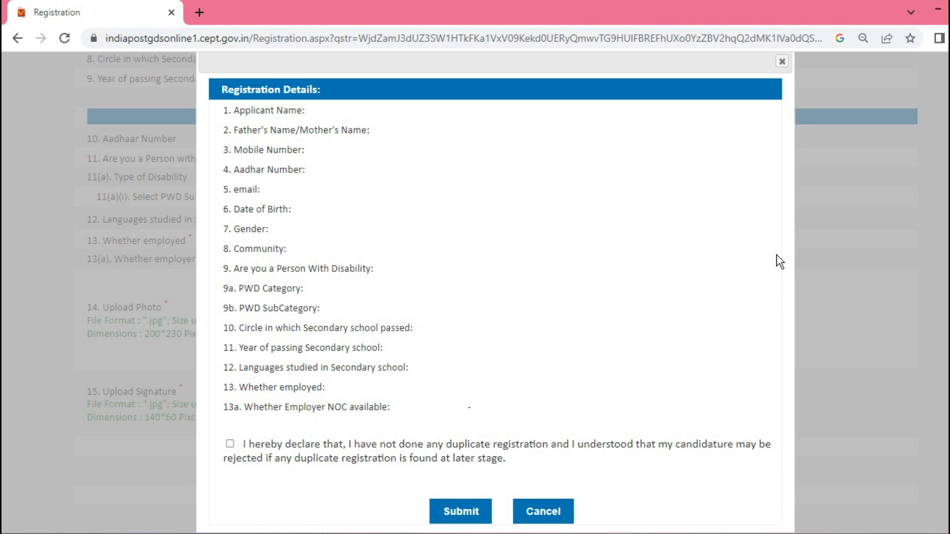
- Review each entry of the Registration Details preview, from the applicant name through employer NOC availability
click(245, 110)
drag(245, 110, 297, 110)
drag(242, 130, 353, 134)
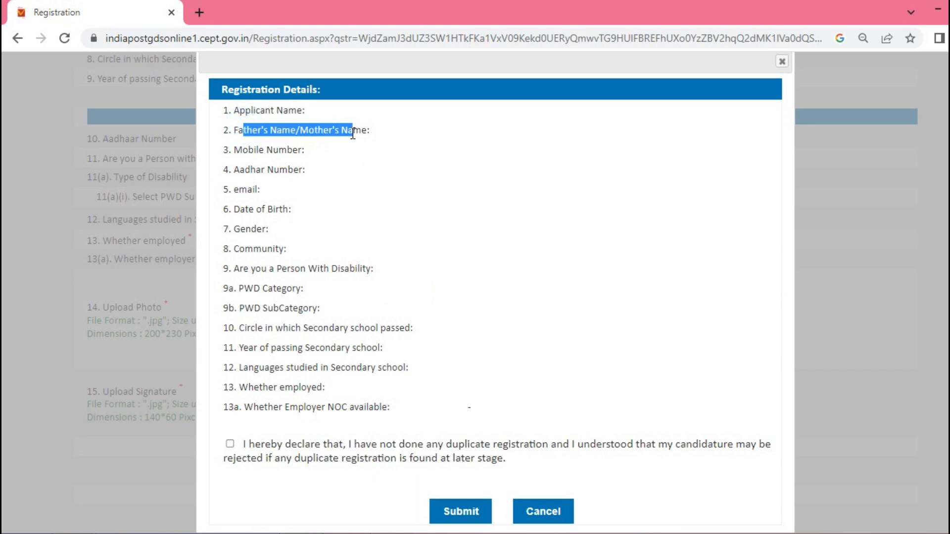
drag(231, 150, 292, 150)
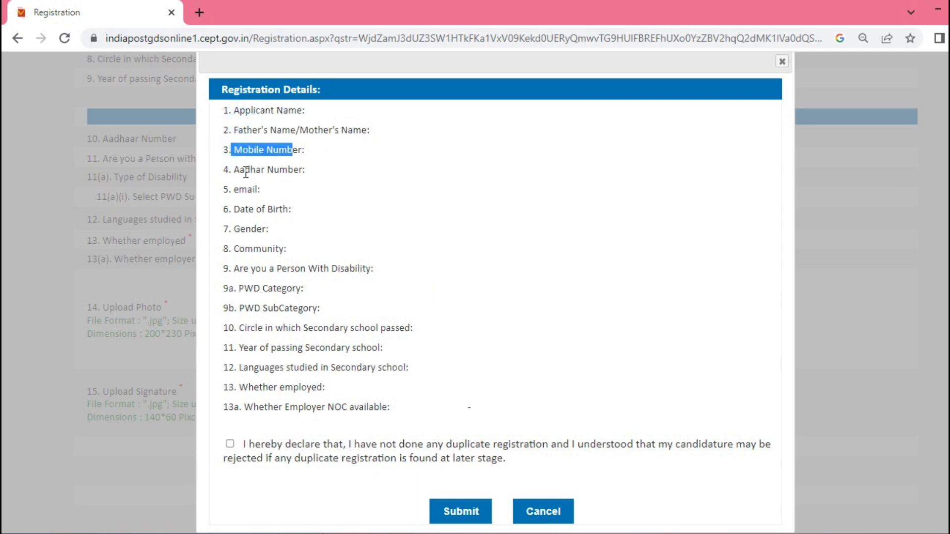
drag(246, 170, 314, 177)
drag(236, 190, 292, 211)
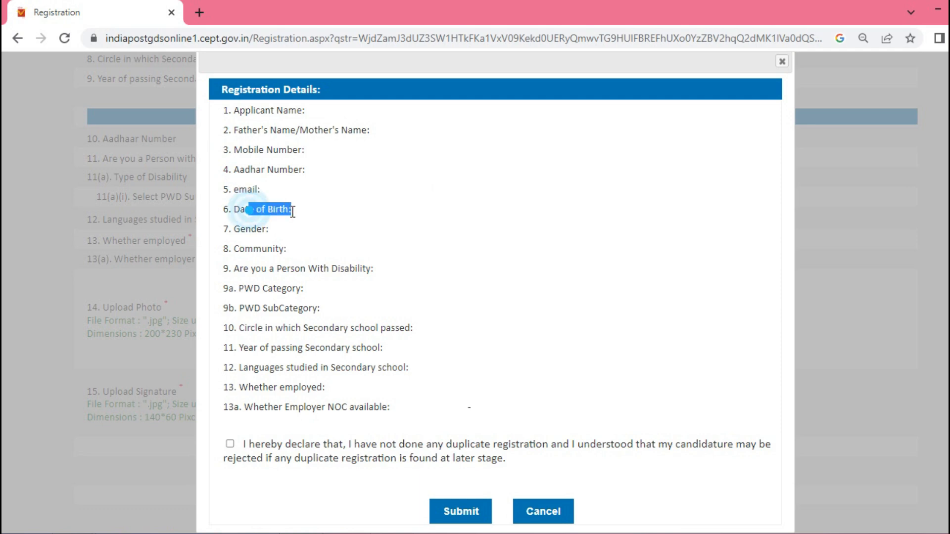
drag(237, 229, 291, 232)
drag(239, 249, 299, 257)
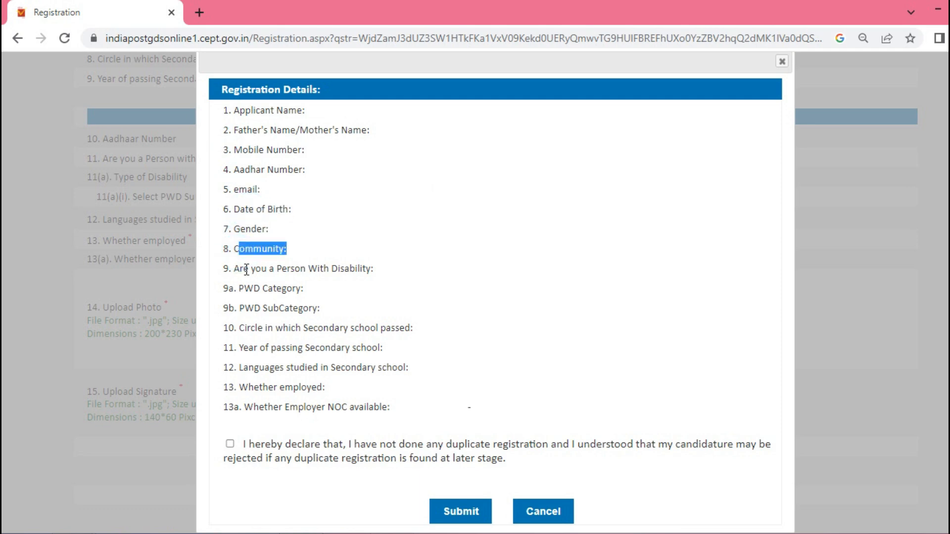
drag(244, 269, 391, 274)
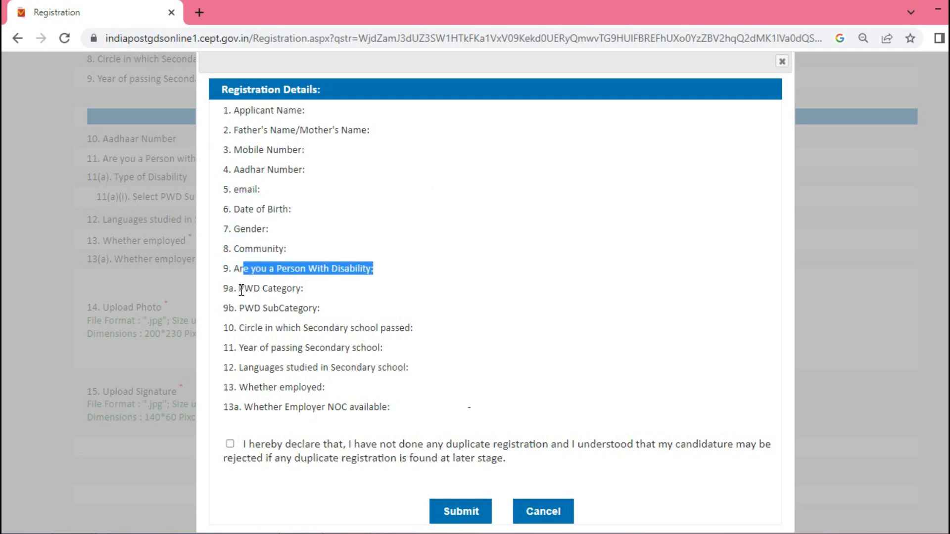
drag(241, 290, 299, 290)
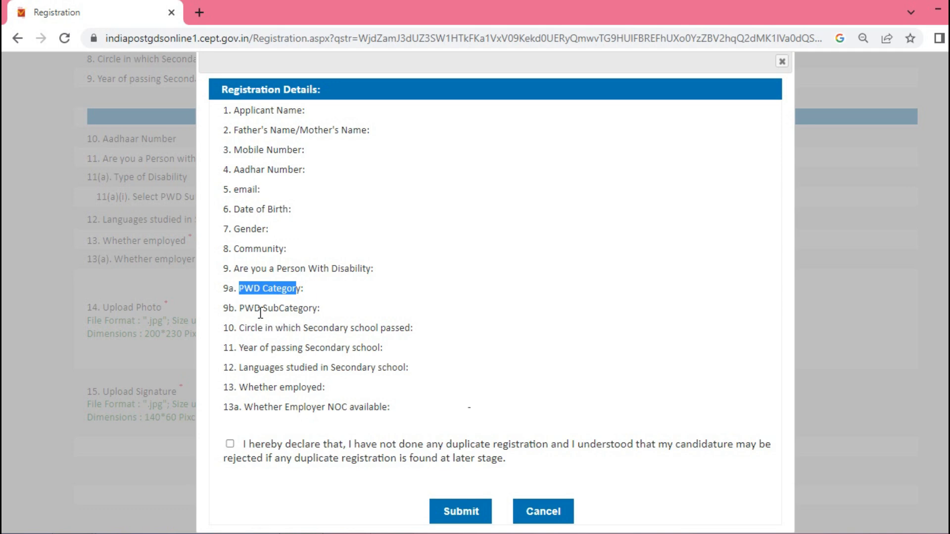
drag(245, 308, 303, 309)
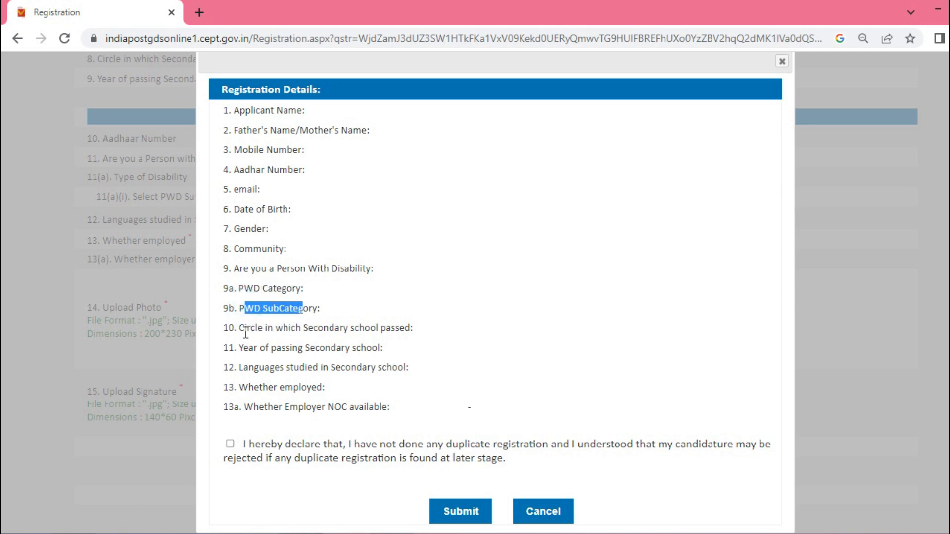
drag(245, 328, 408, 333)
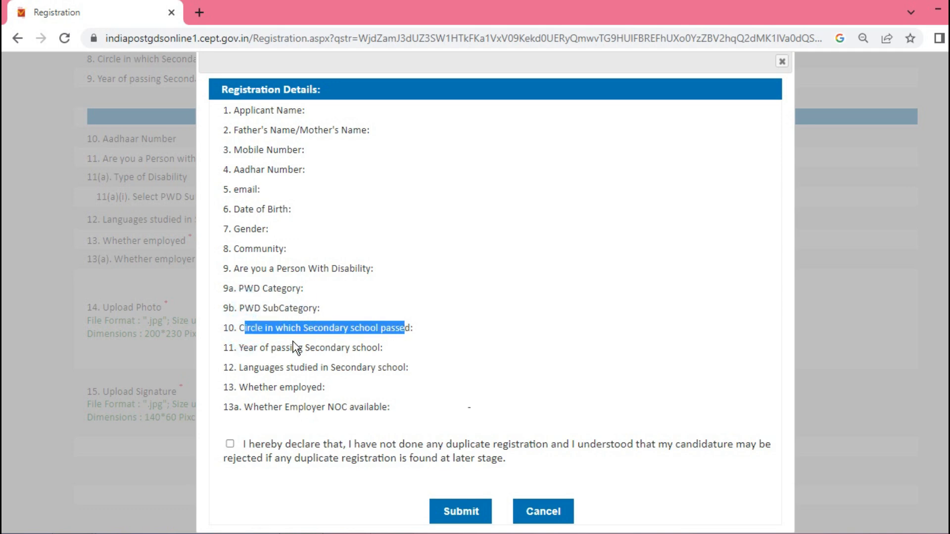
drag(240, 348, 394, 354)
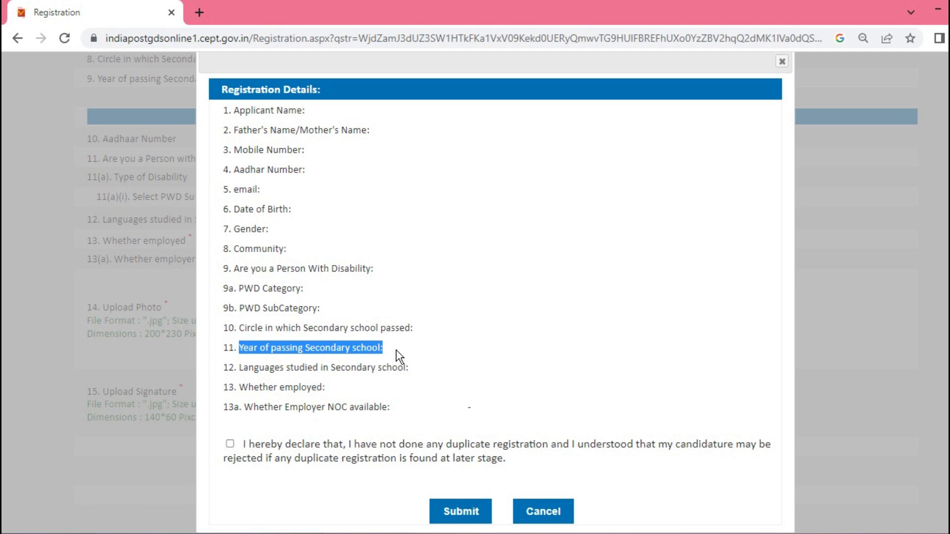
drag(240, 368, 406, 371)
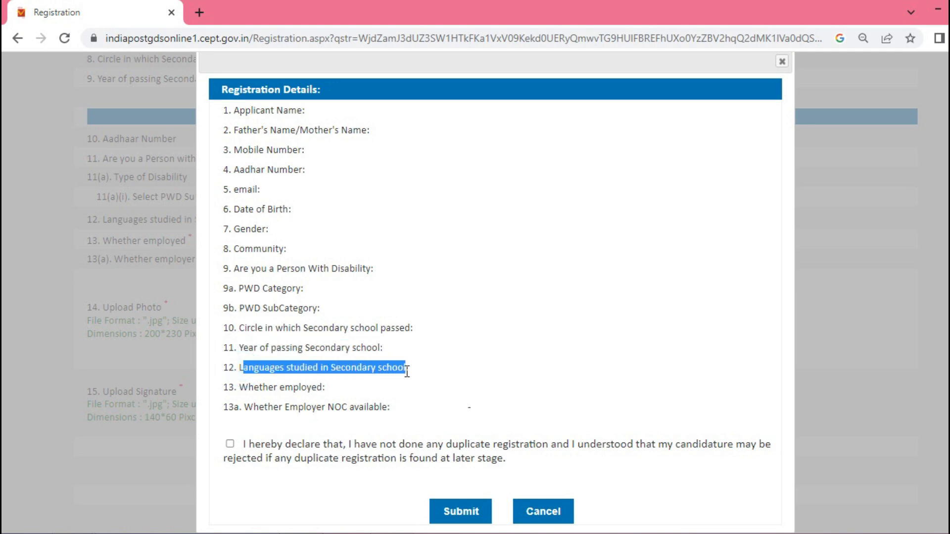
drag(247, 387, 322, 393)
drag(245, 407, 381, 418)
click(378, 421)
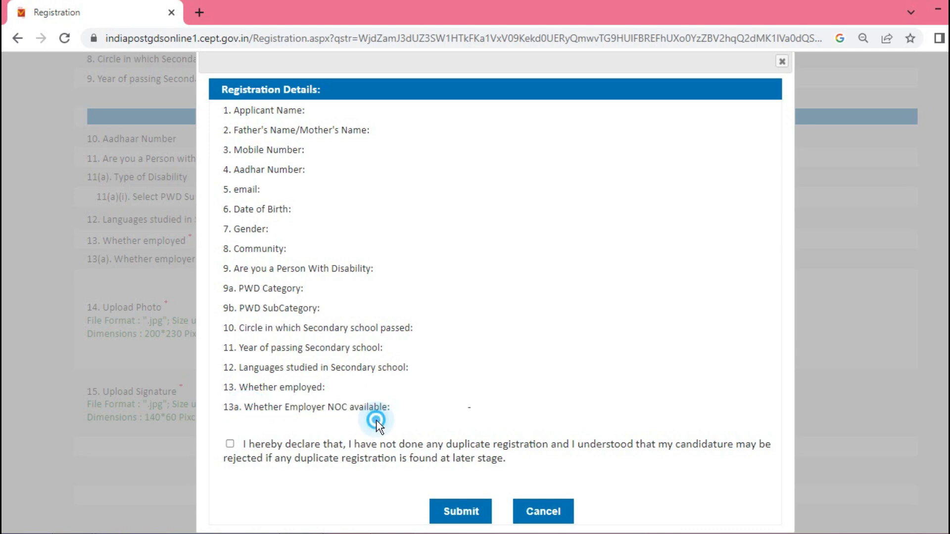
- Accept the declaration of no duplicate registration, submit the registration and read the confirmation message
click(230, 444)
click(474, 506)
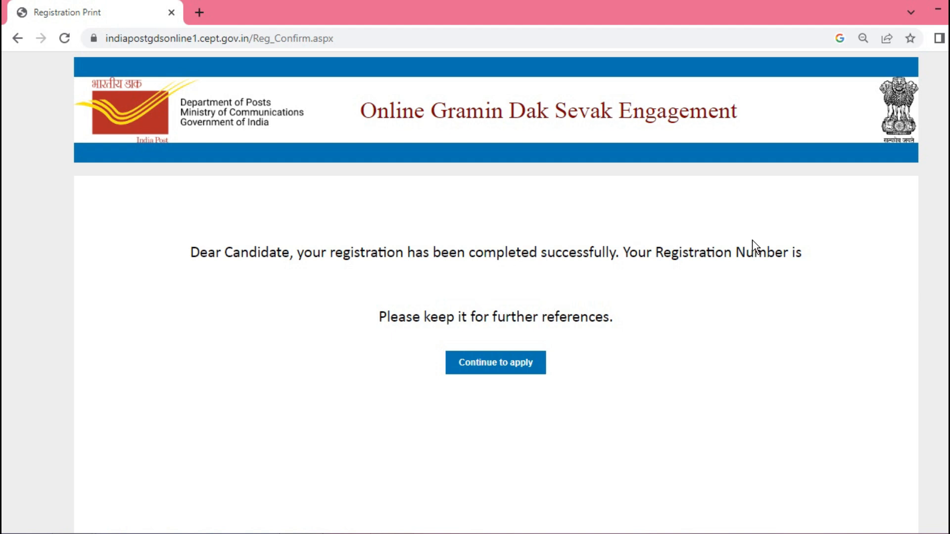
drag(320, 252, 769, 252)
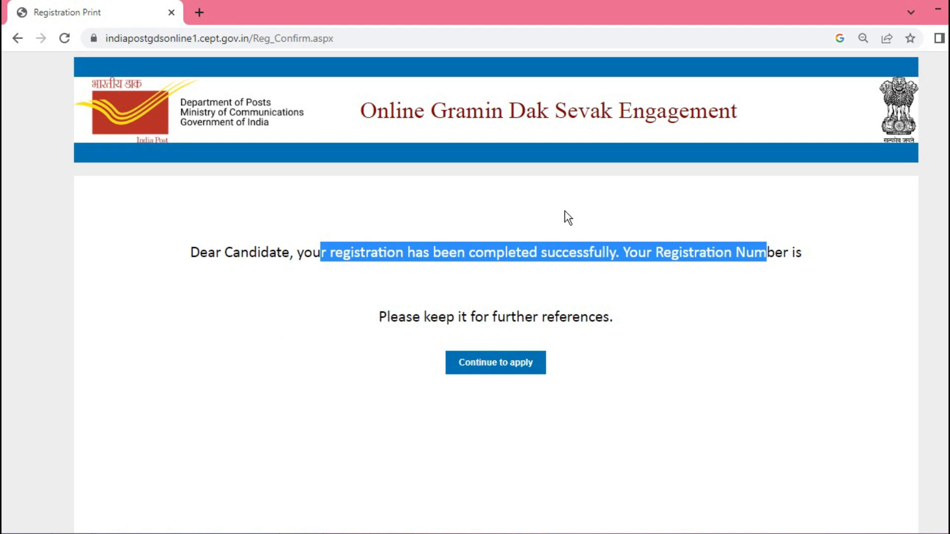
- Continue to apply and submit the verification details with Gujarat as the circle applied for
click(483, 371)
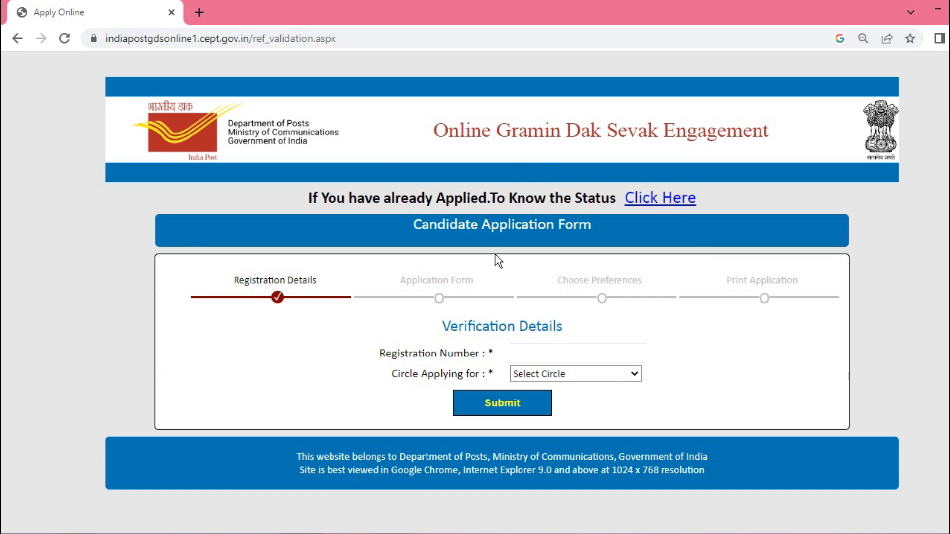
click(526, 372)
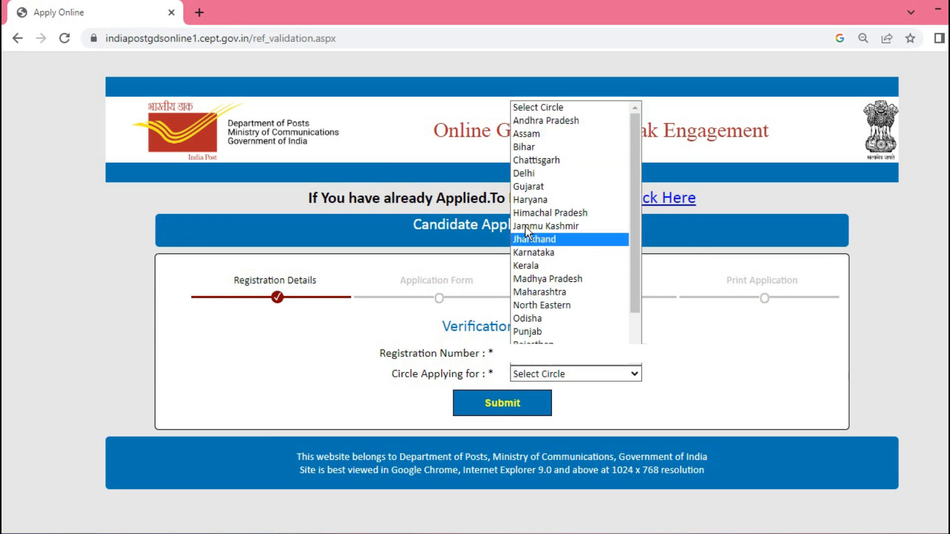
click(520, 187)
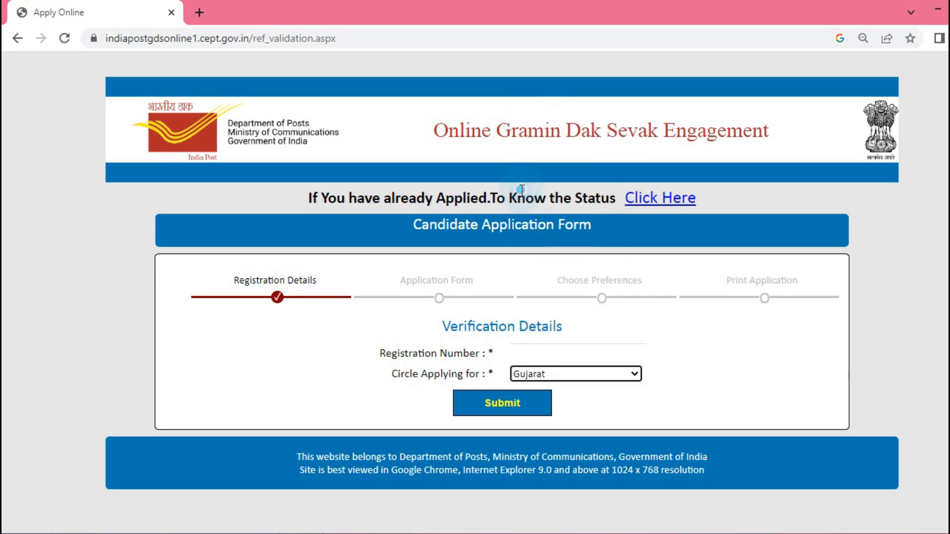
click(488, 404)
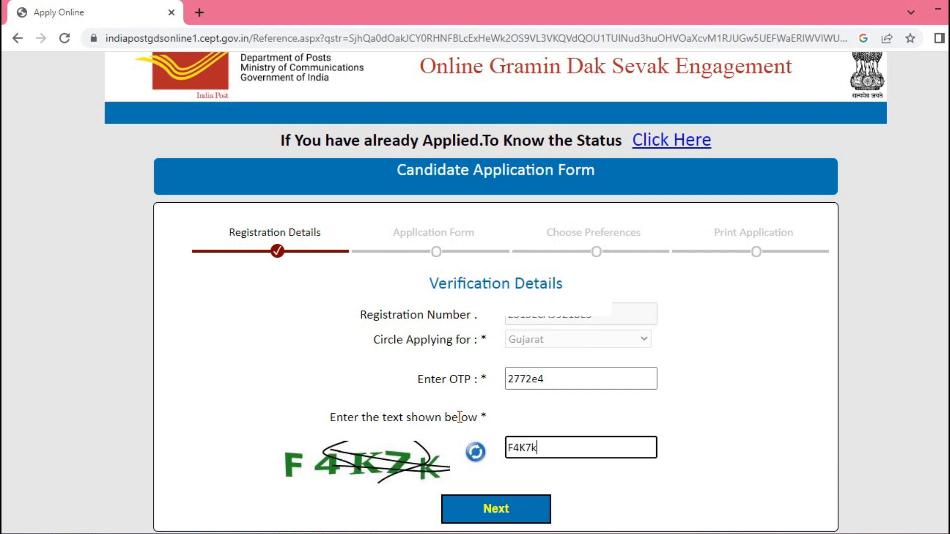
- Proceed from the OTP and captcha verification to the Address Details section of the application form
click(493, 510)
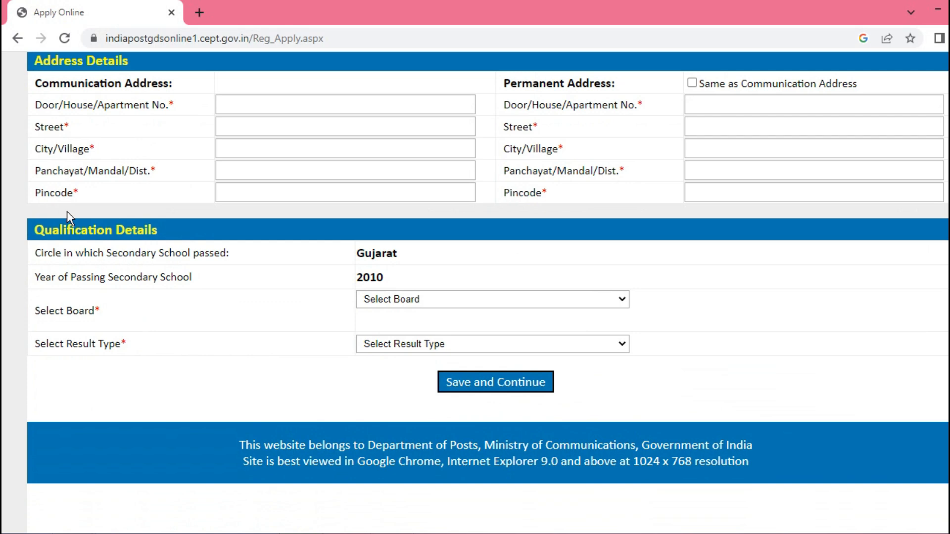
scroll(67, 212, up, 1)
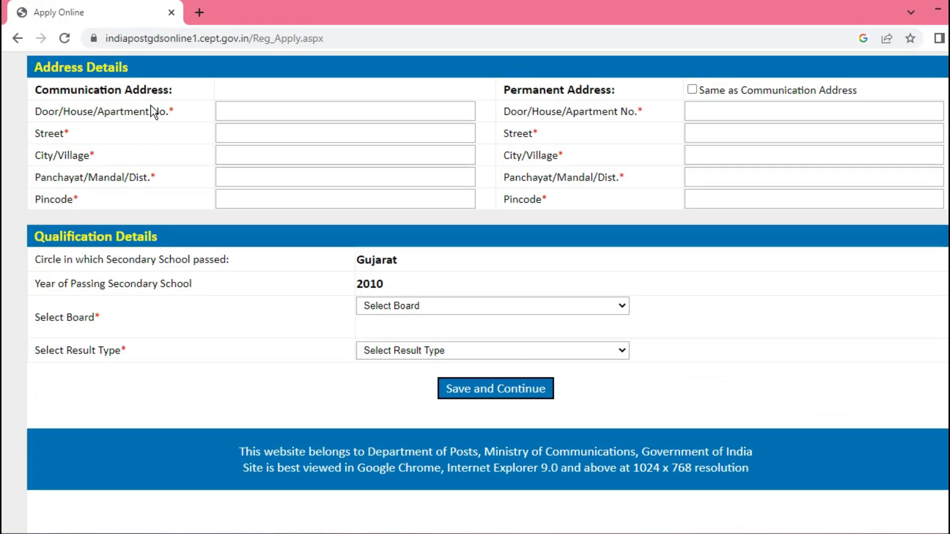
- Go through the communication address fields and mark the permanent address as the same as the communication address
drag(77, 111, 169, 108)
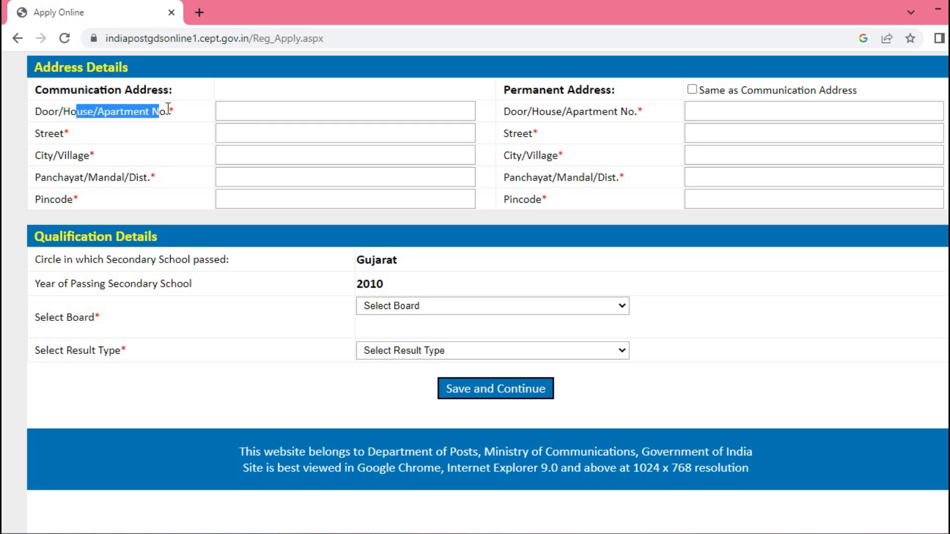
click(232, 108)
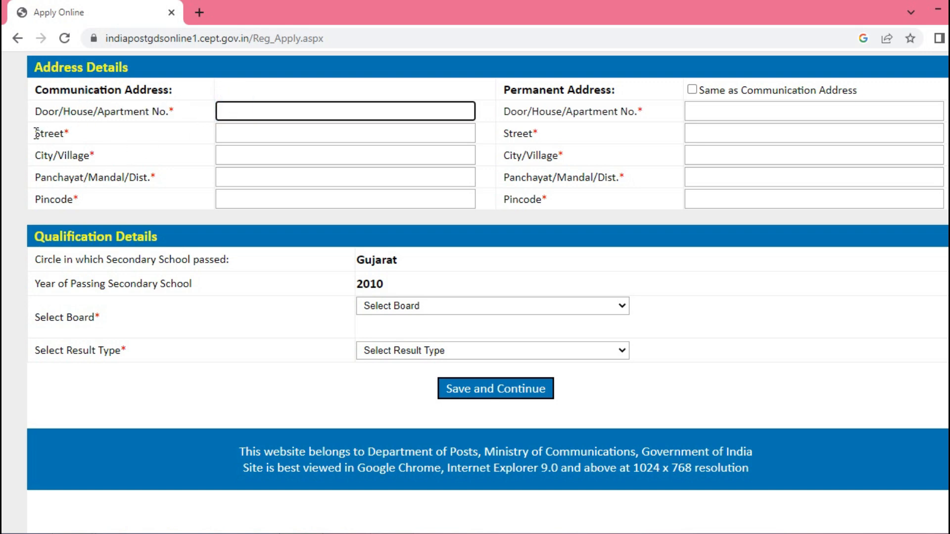
drag(35, 133, 69, 133)
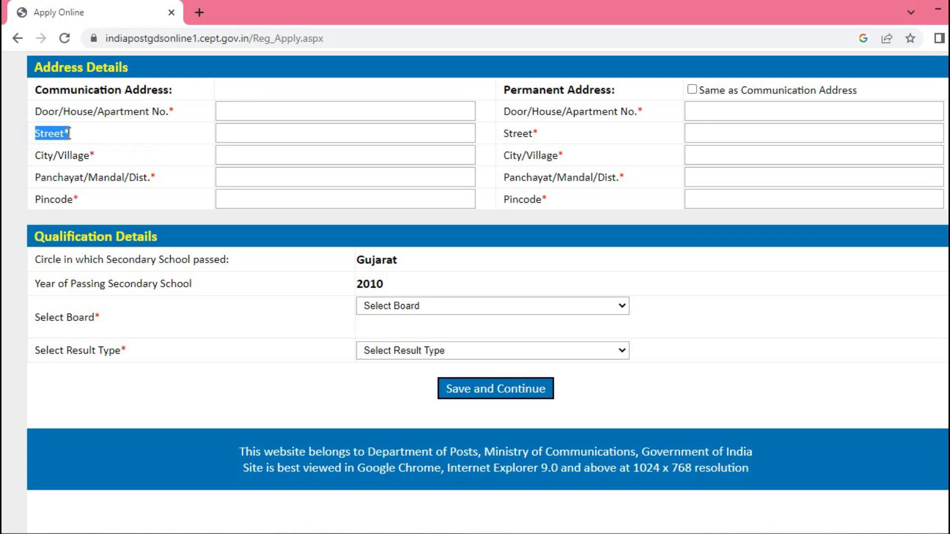
click(234, 131)
click(174, 142)
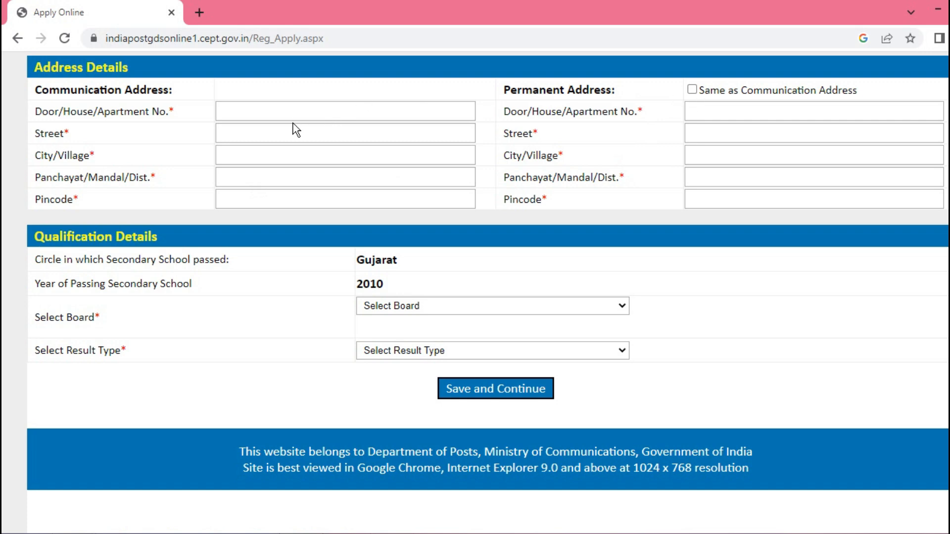
click(693, 90)
- Look through the available boards and the result type choices in the Qualification Details
click(399, 305)
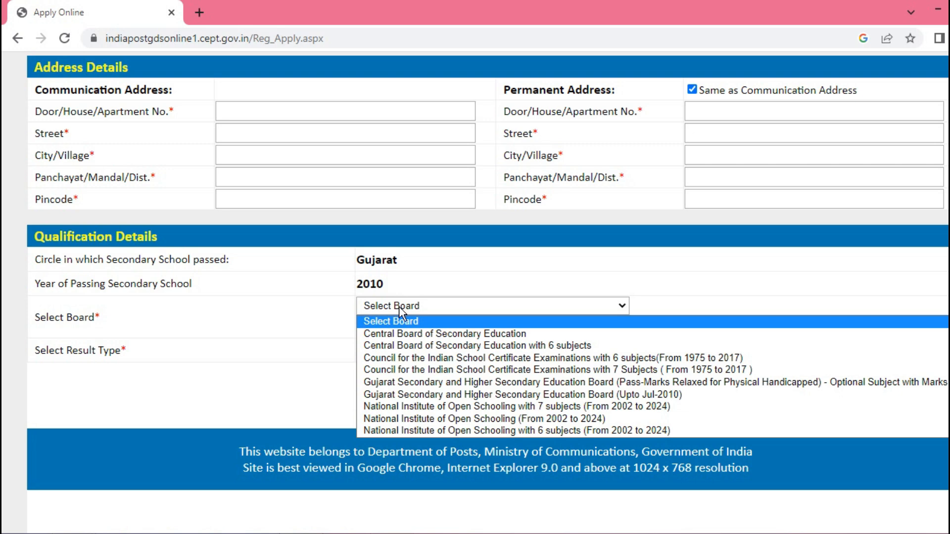
click(399, 306)
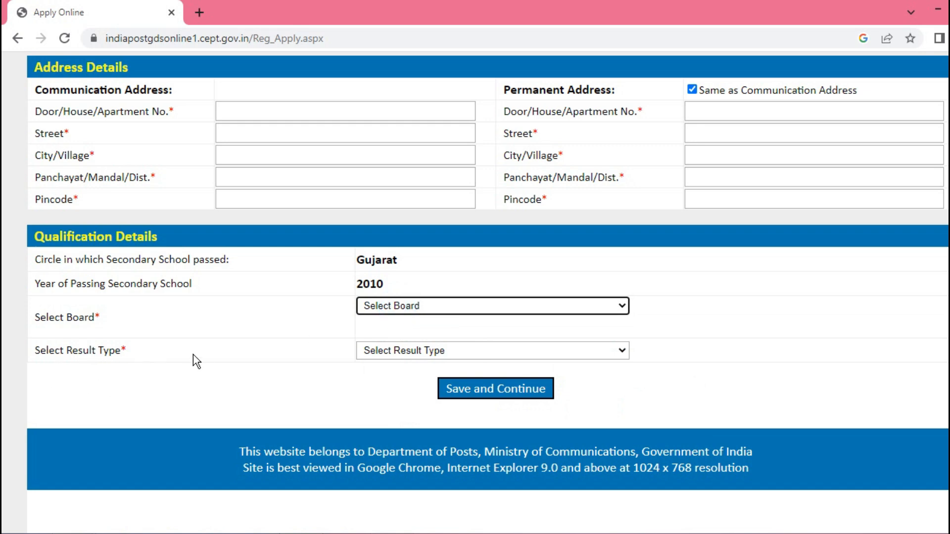
click(429, 351)
click(429, 351)
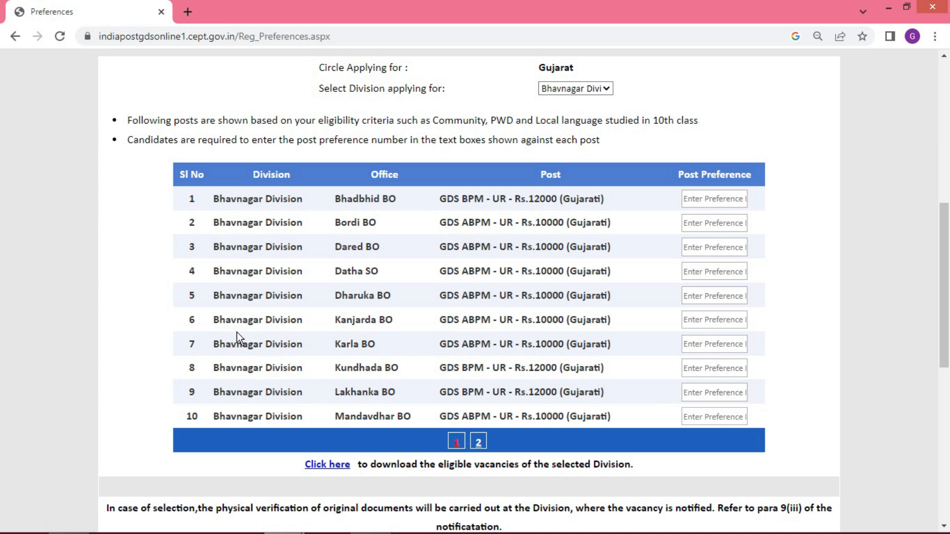
- Enter post preference 1 for Mandavdhar BO, 2 for Lakhanka BO and 3 for Dharuka BO in Bhavnagar Division
drag(237, 344, 292, 328)
drag(249, 301, 288, 299)
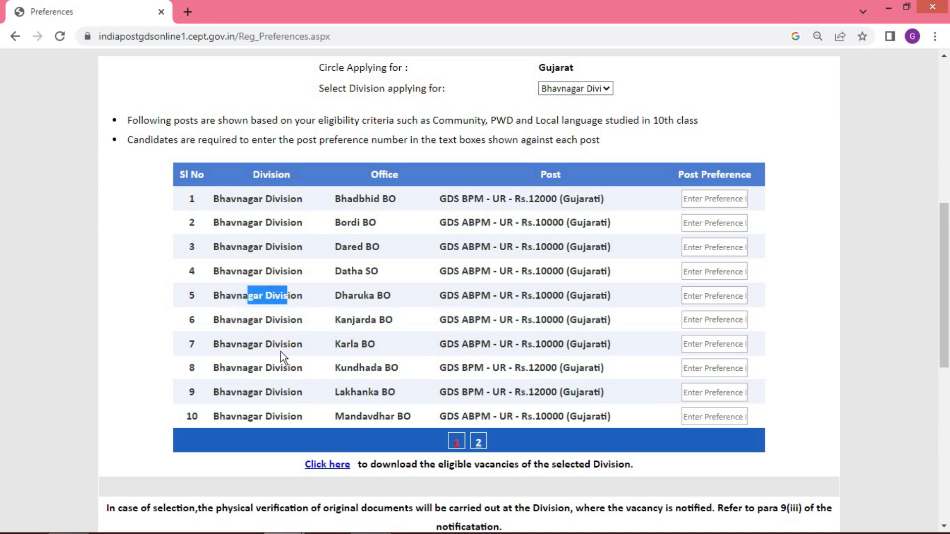
drag(279, 355, 297, 352)
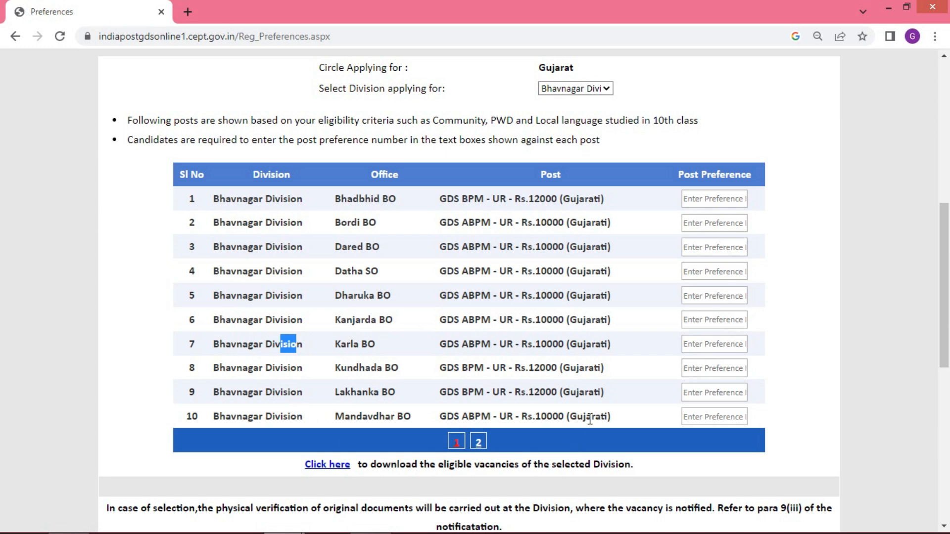
click(686, 417)
text(1)
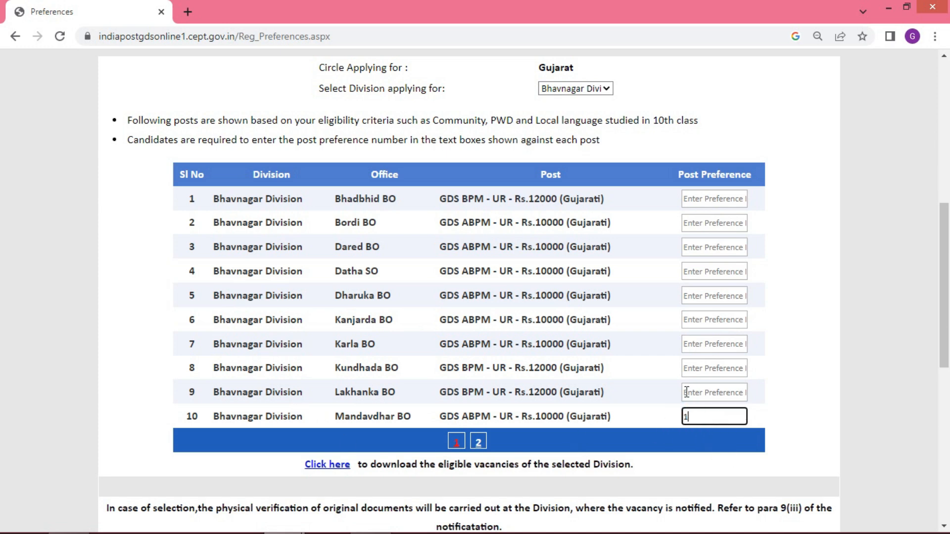
click(690, 392)
text(2)
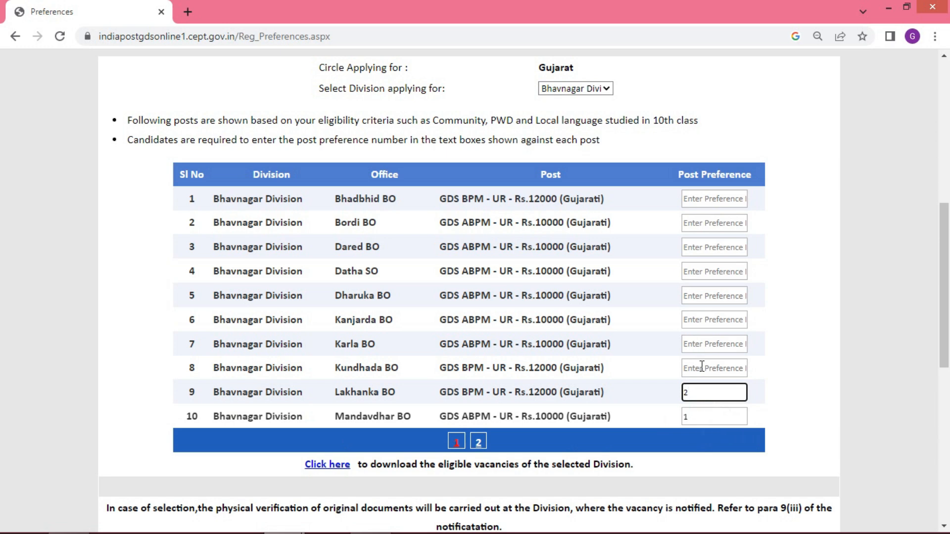
click(700, 367)
click(694, 297)
text(3)
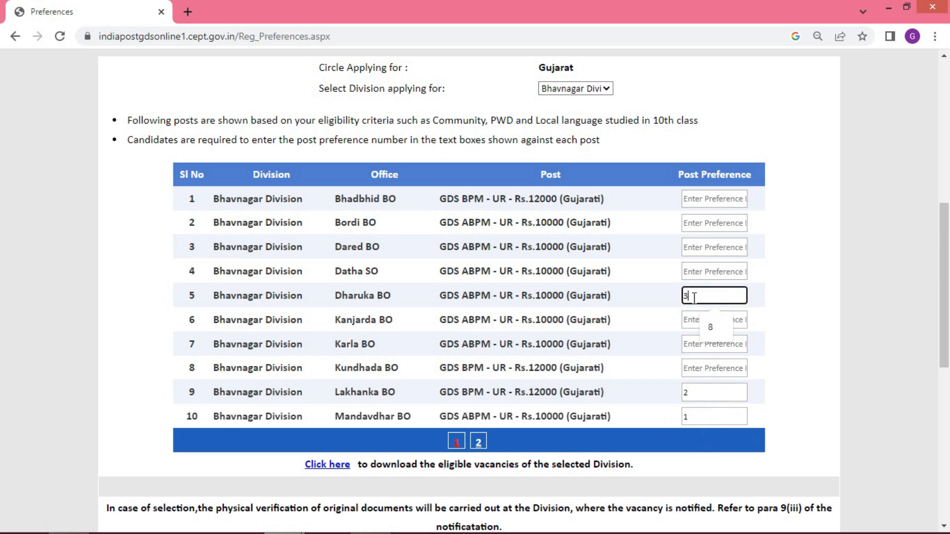
- Enter post preference 4 for Dared BO and 5 for both Bhadbhid BO and Kanjarda BO
click(700, 244)
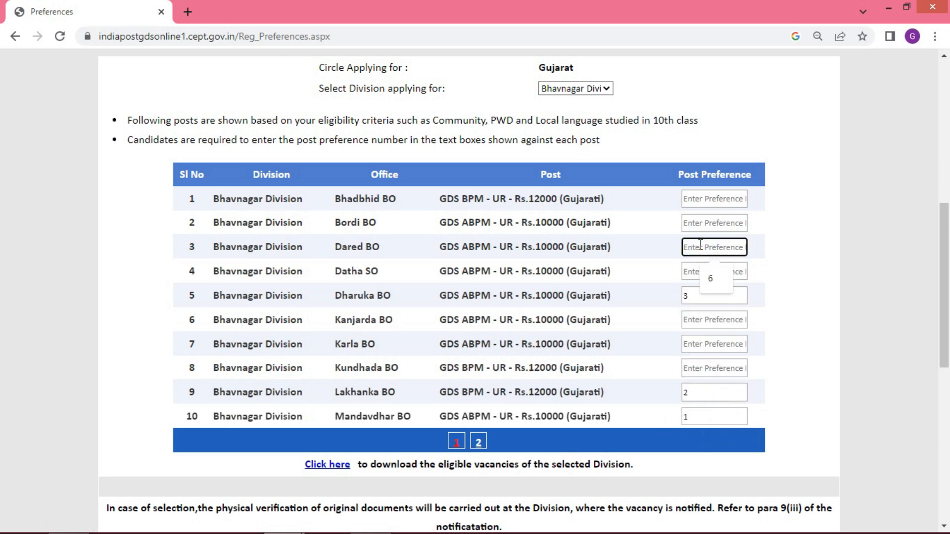
text(4)
click(705, 198)
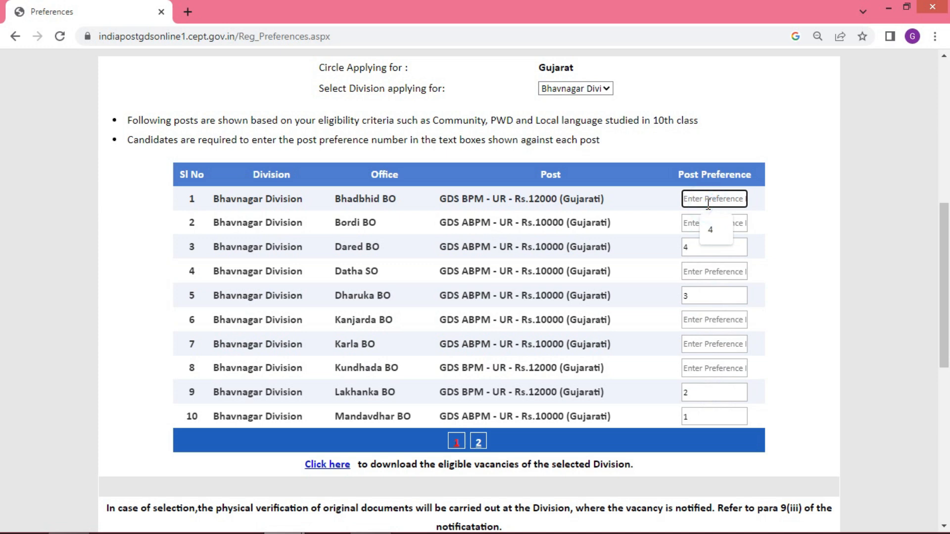
text(5)
click(713, 319)
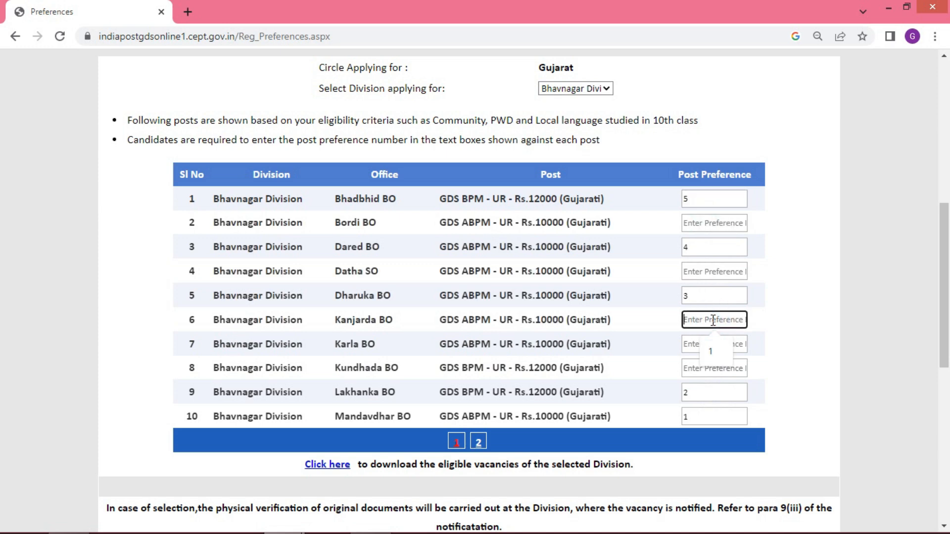
text(5)
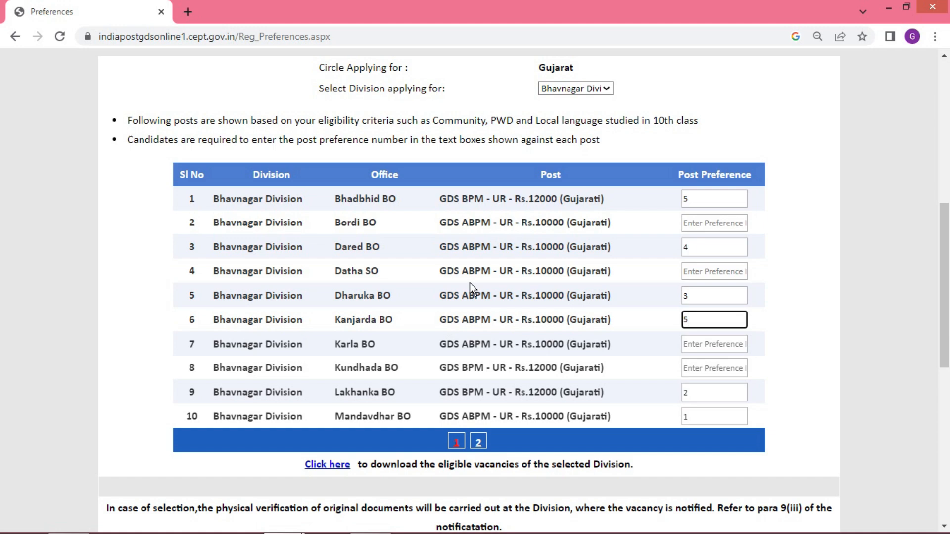
- Accept the applicant declarations, then save the post preferences and confirm proceeding further
scroll(470, 283, down, 7)
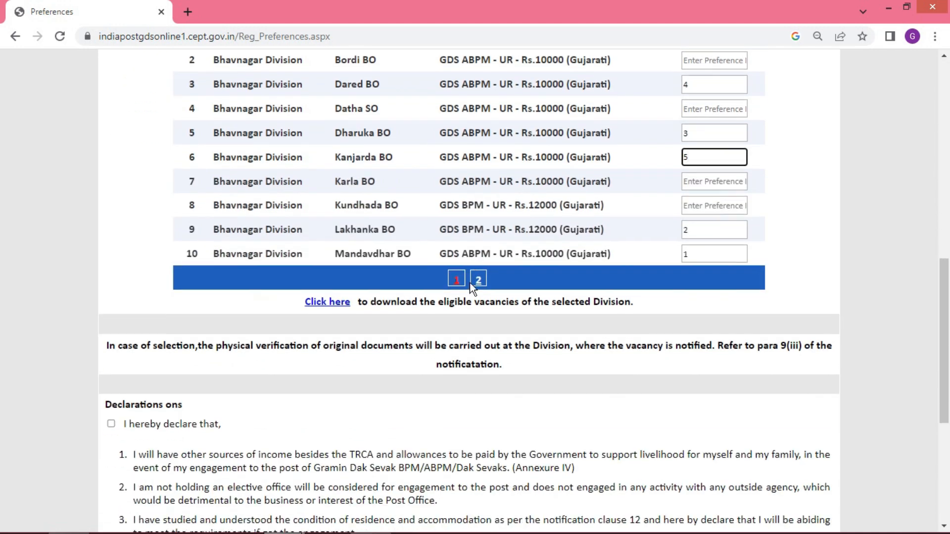
scroll(469, 283, down, 2)
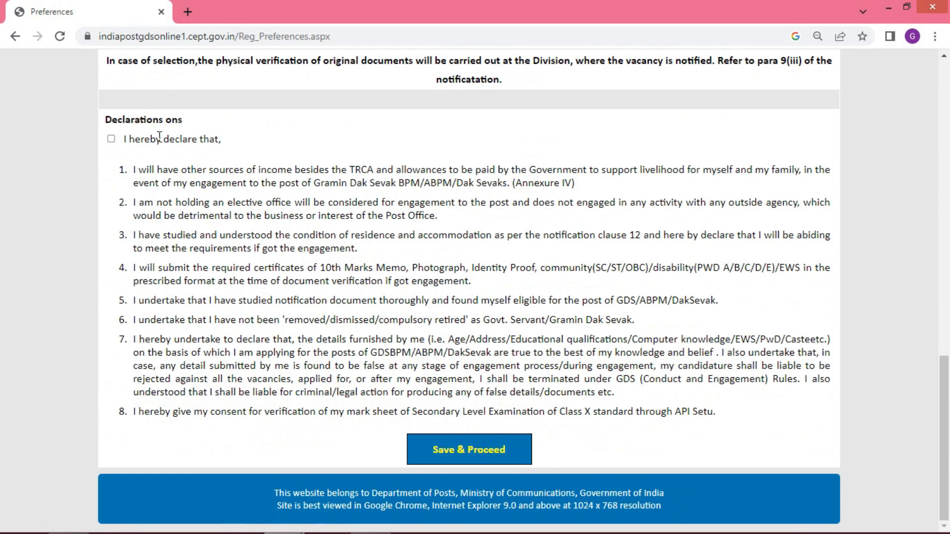
drag(130, 140, 226, 143)
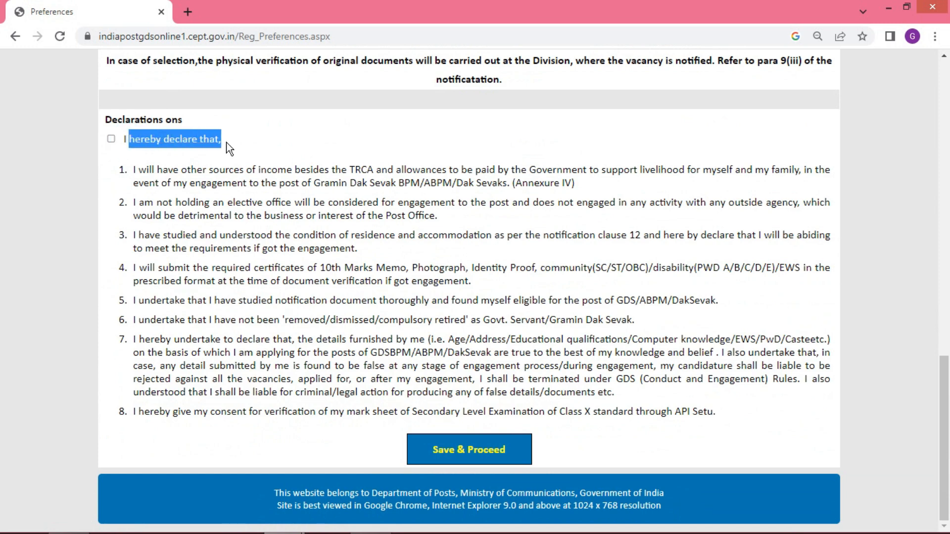
click(111, 139)
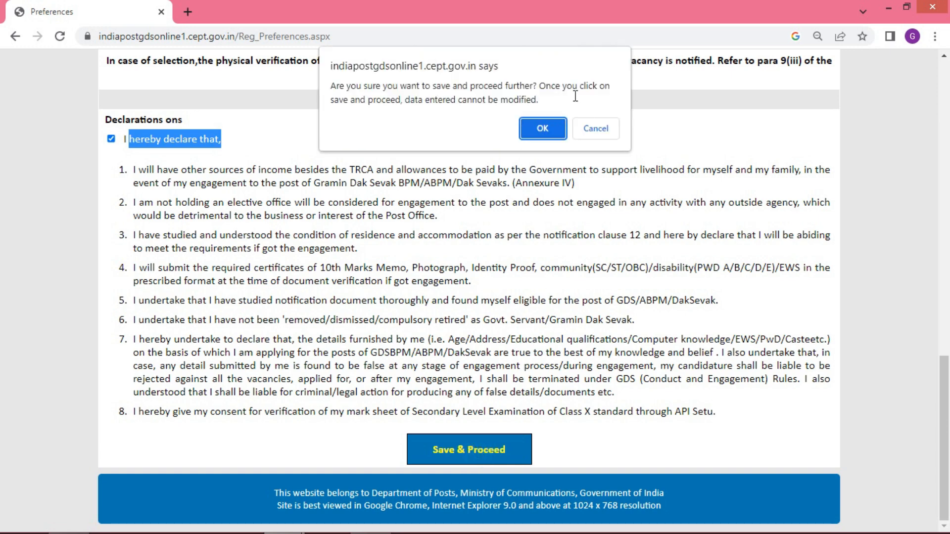
click(554, 129)
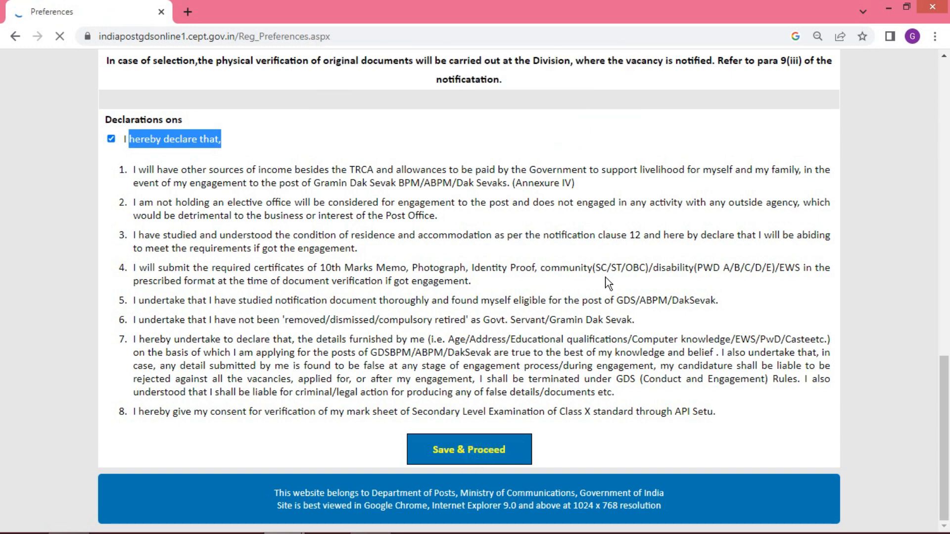